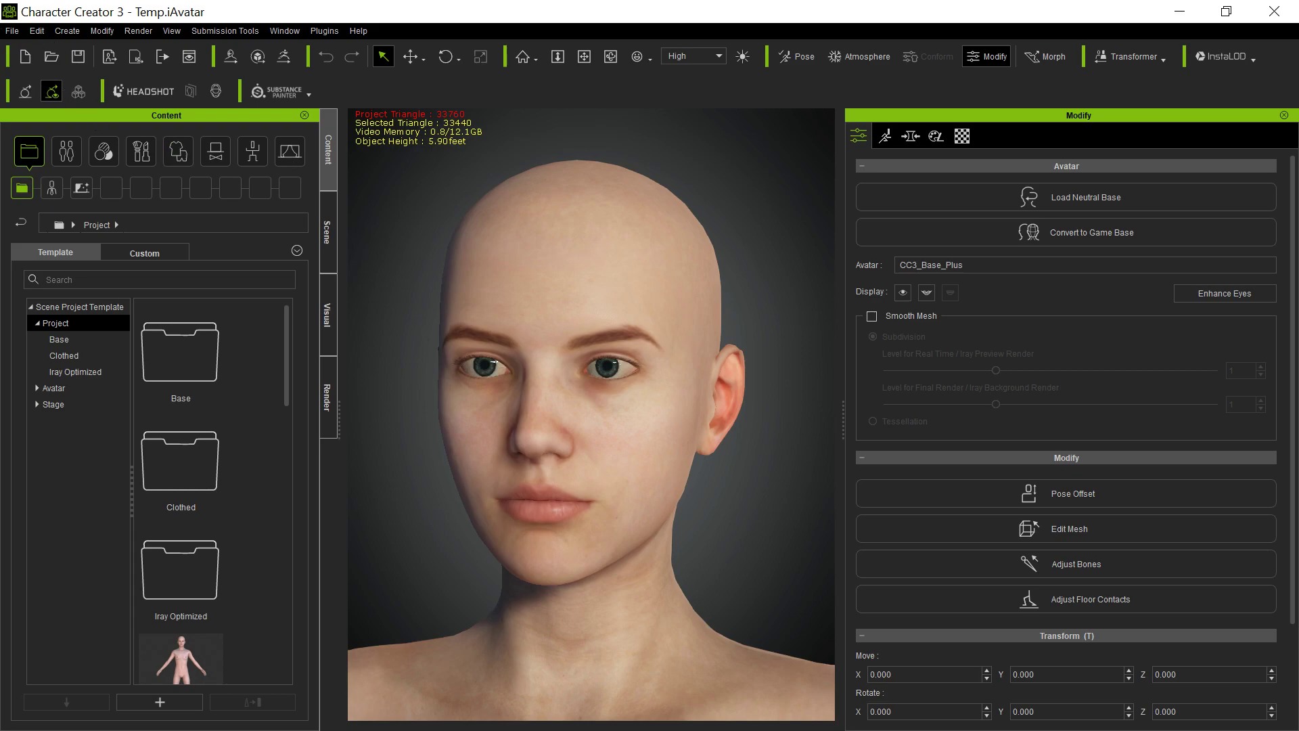
- Export the neutral base character as the avatar file Default.iAvatar
click(12, 31)
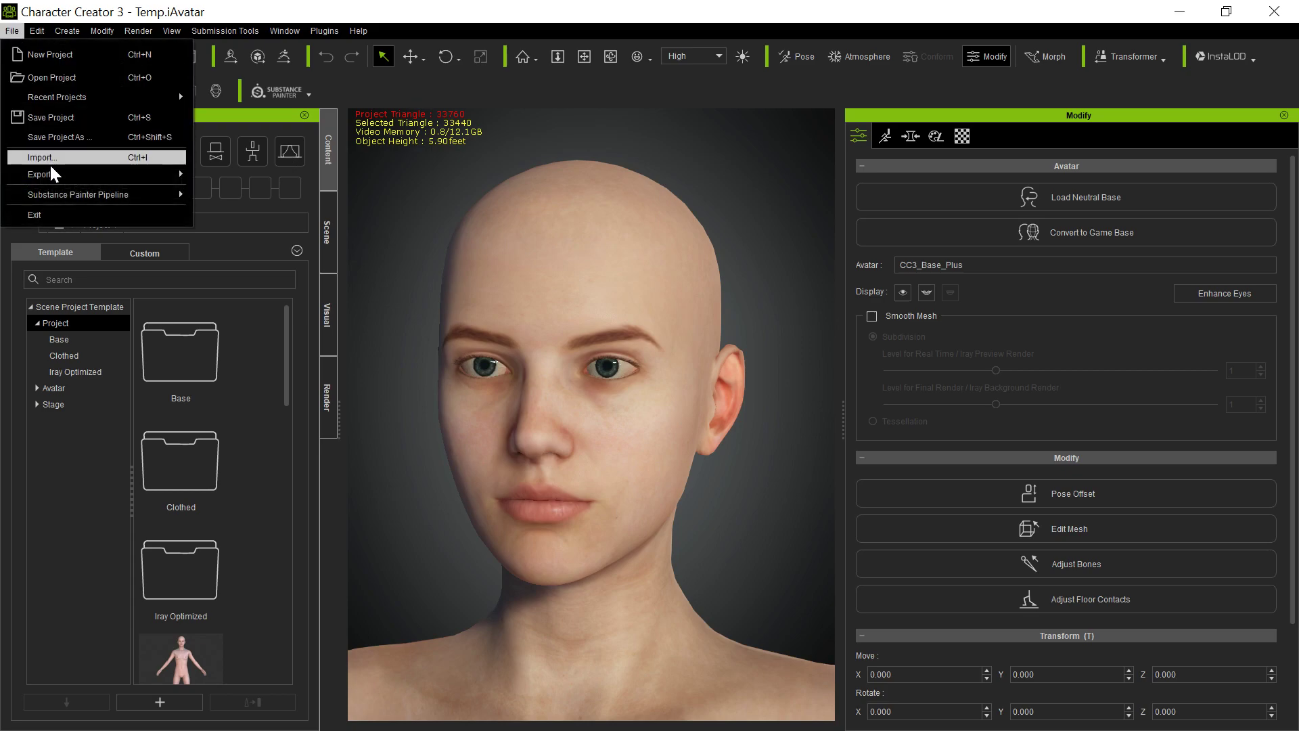
mouse_move(50, 174)
click(224, 187)
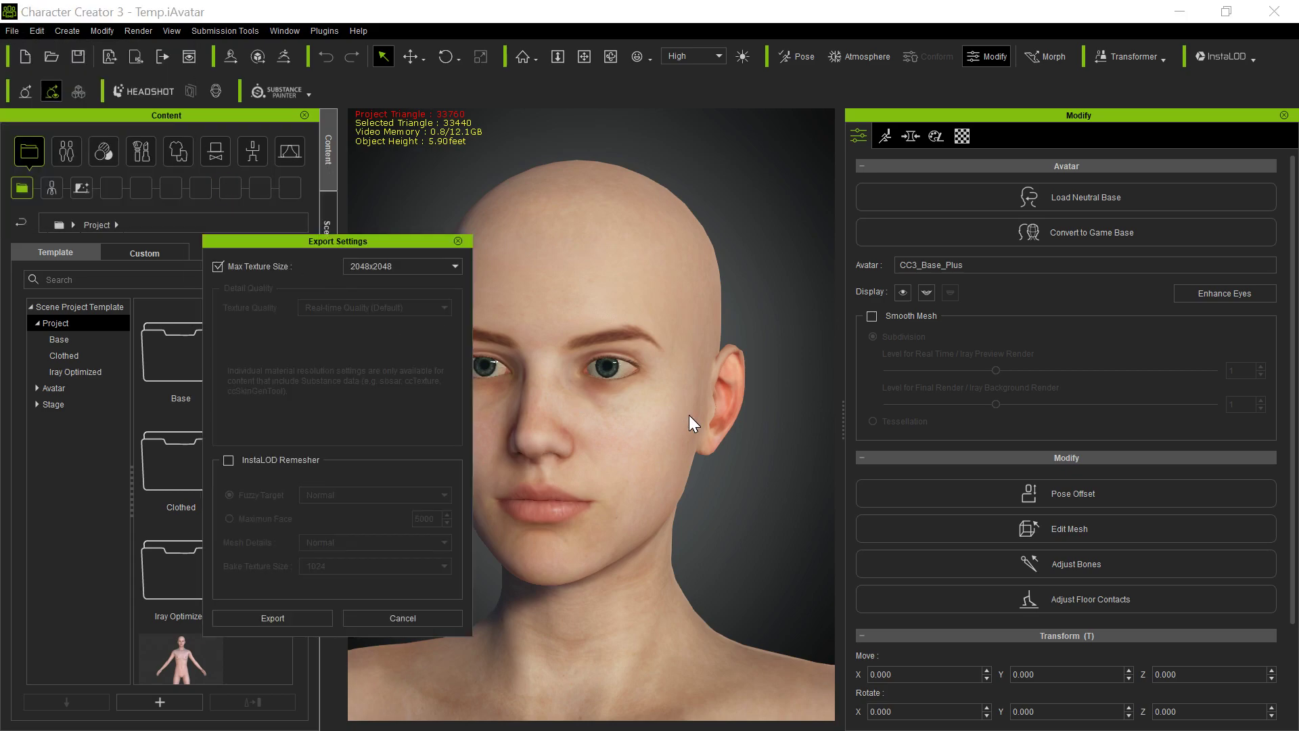
click(306, 612)
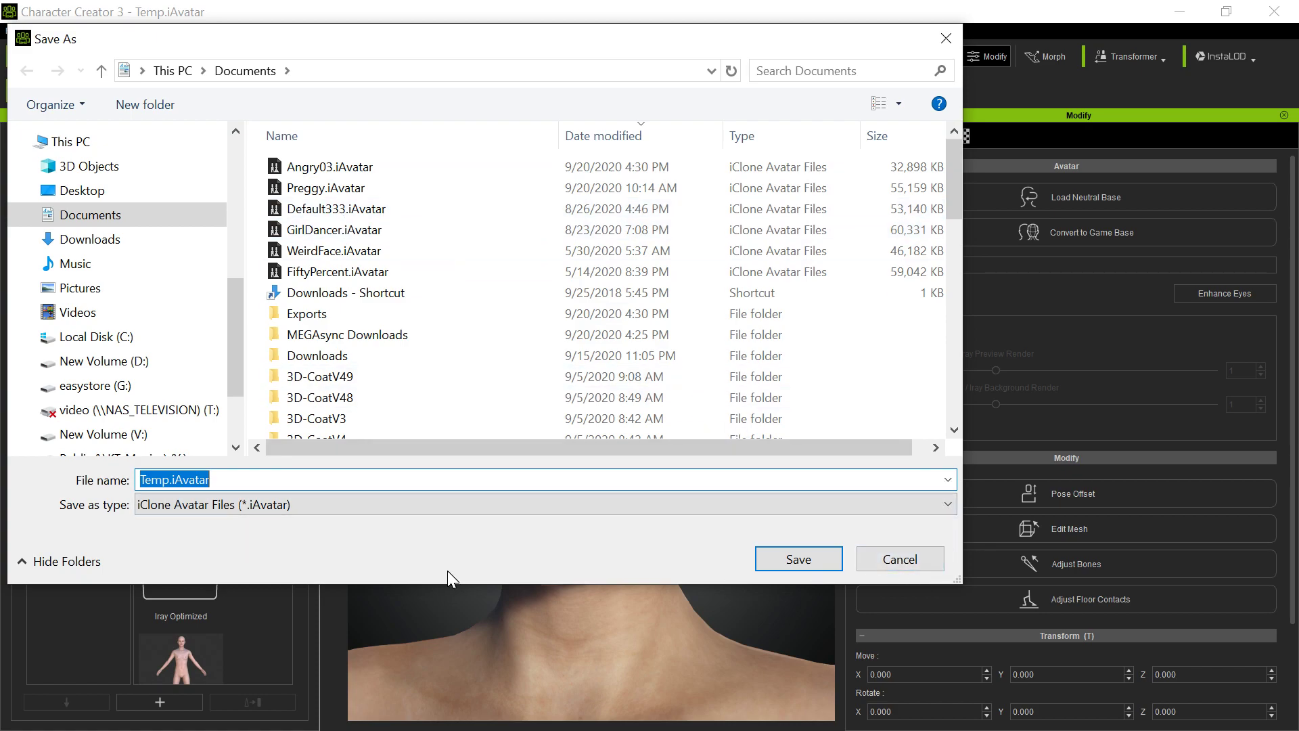
text(Default)
key(Return)
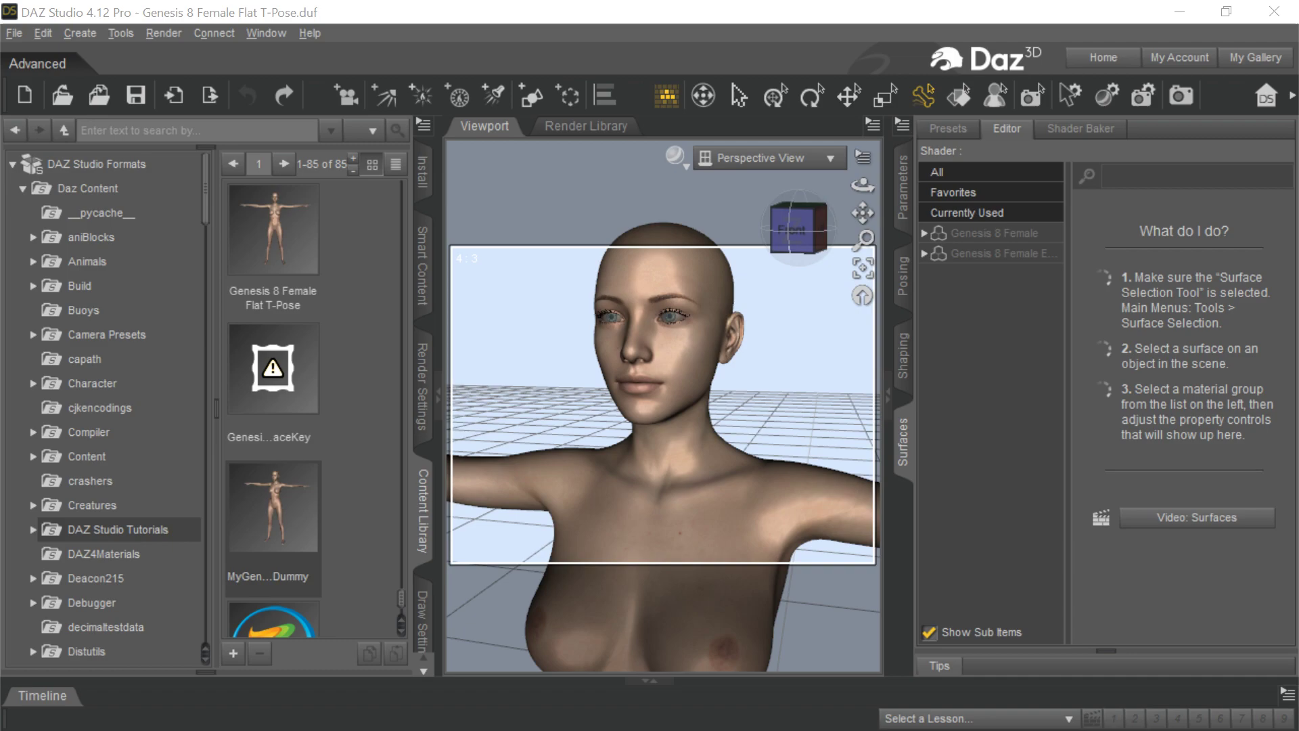
- Drop the Content Library expression preset onto Genesis 8 Female to give her a teeth-baring sneer
drag(273, 369, 591, 356)
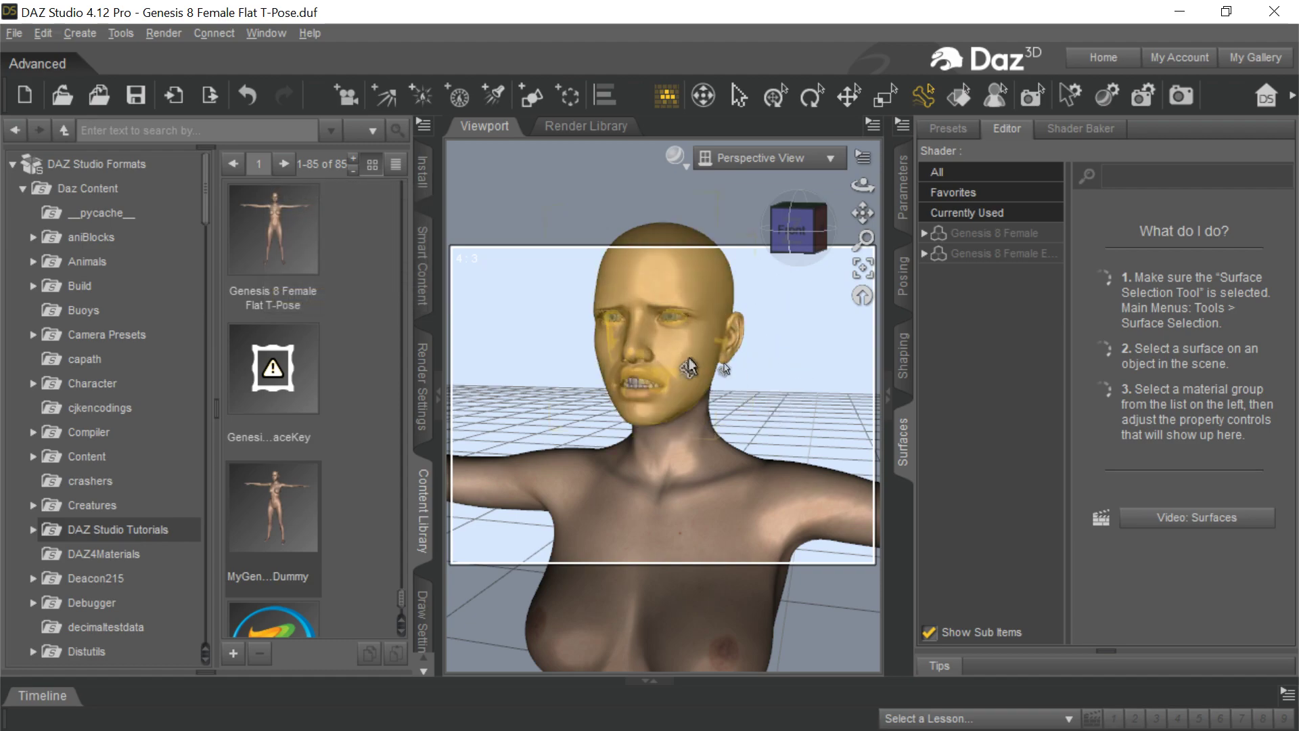
- Export the sneering figure as Despise04.fbx, accepting the default FBX export options
click(17, 35)
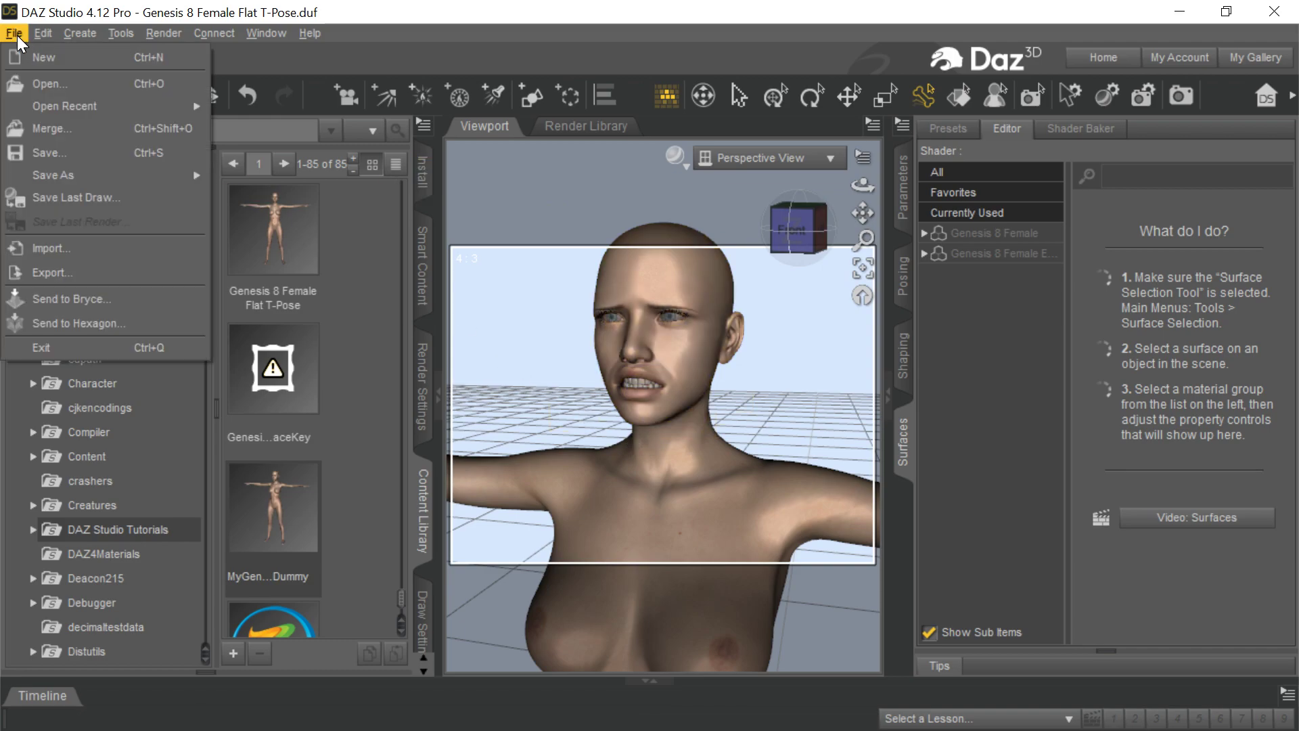
click(115, 269)
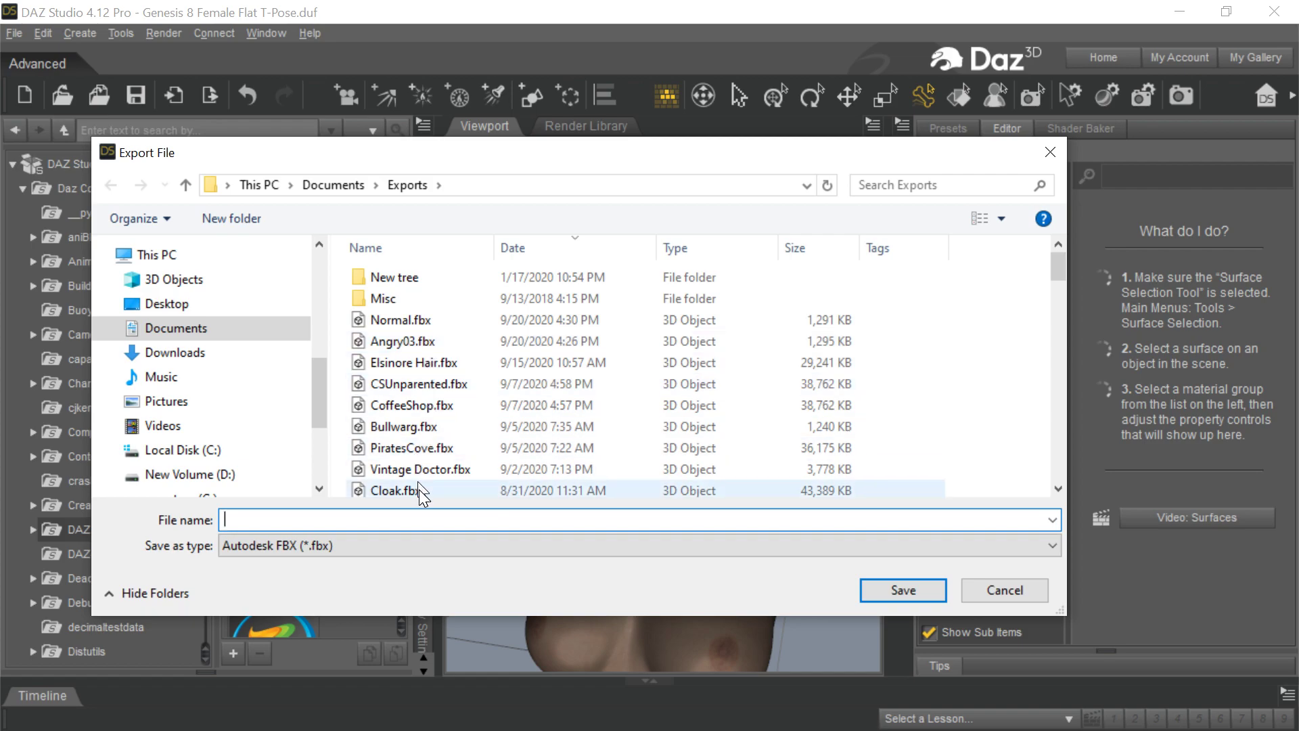
text(De)
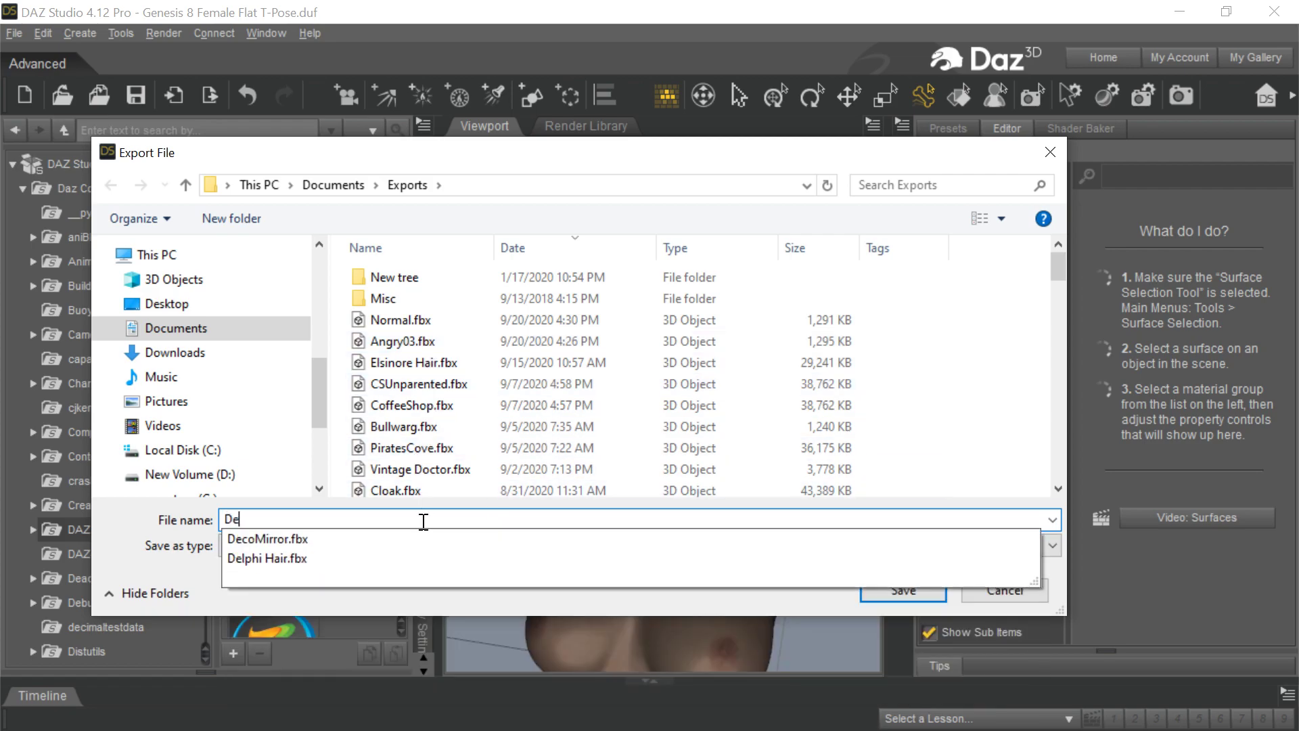
text(spise)
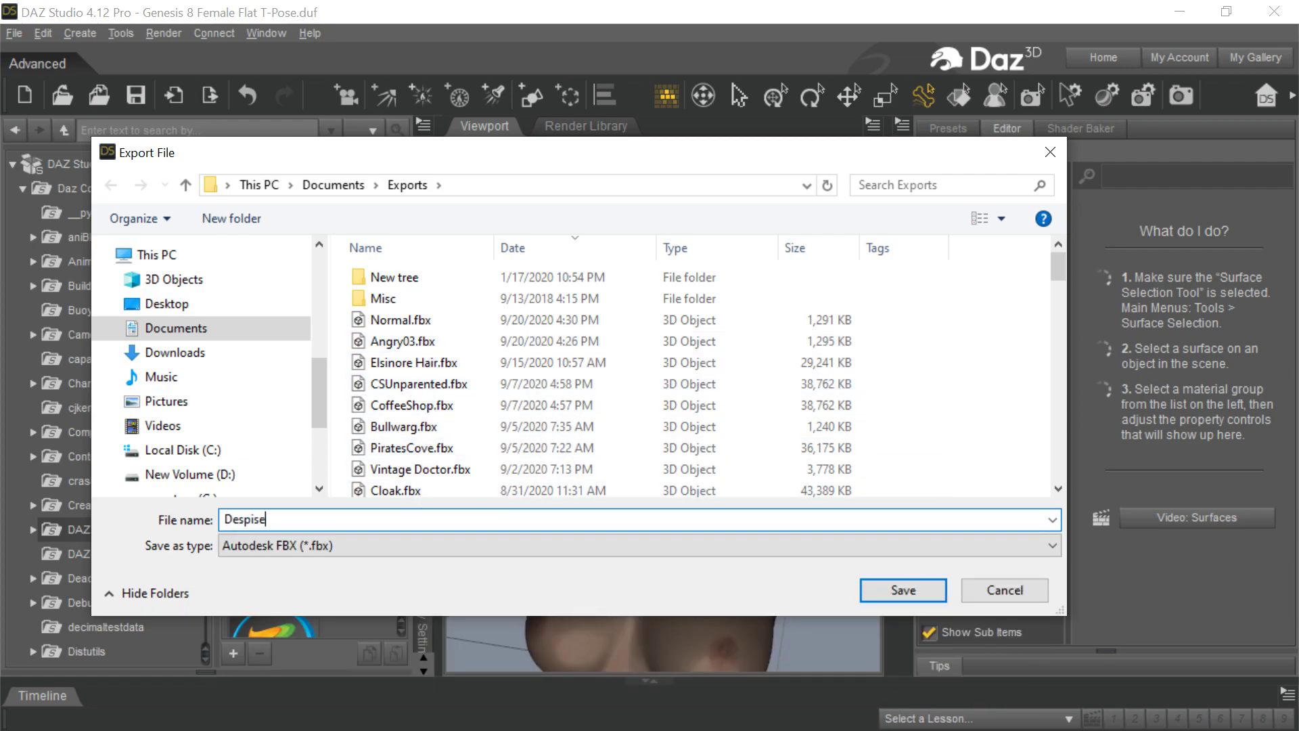
text(04)
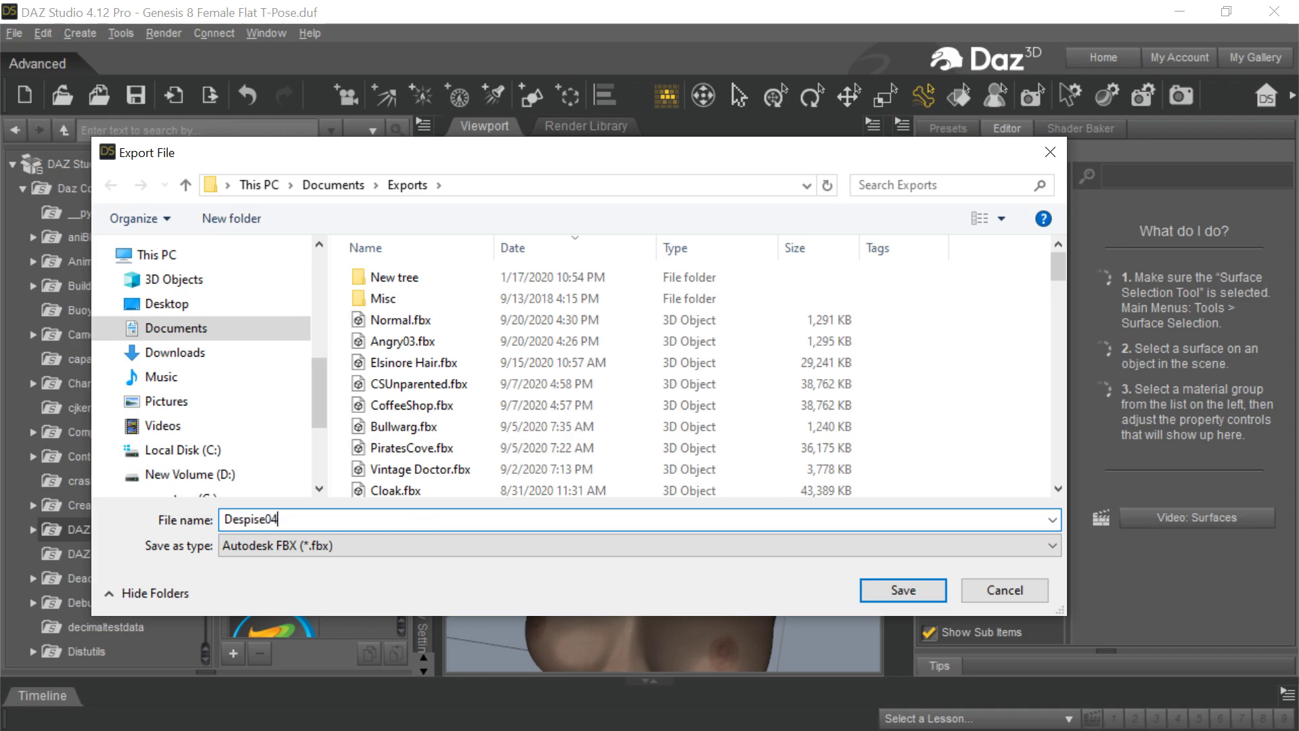
key(Return)
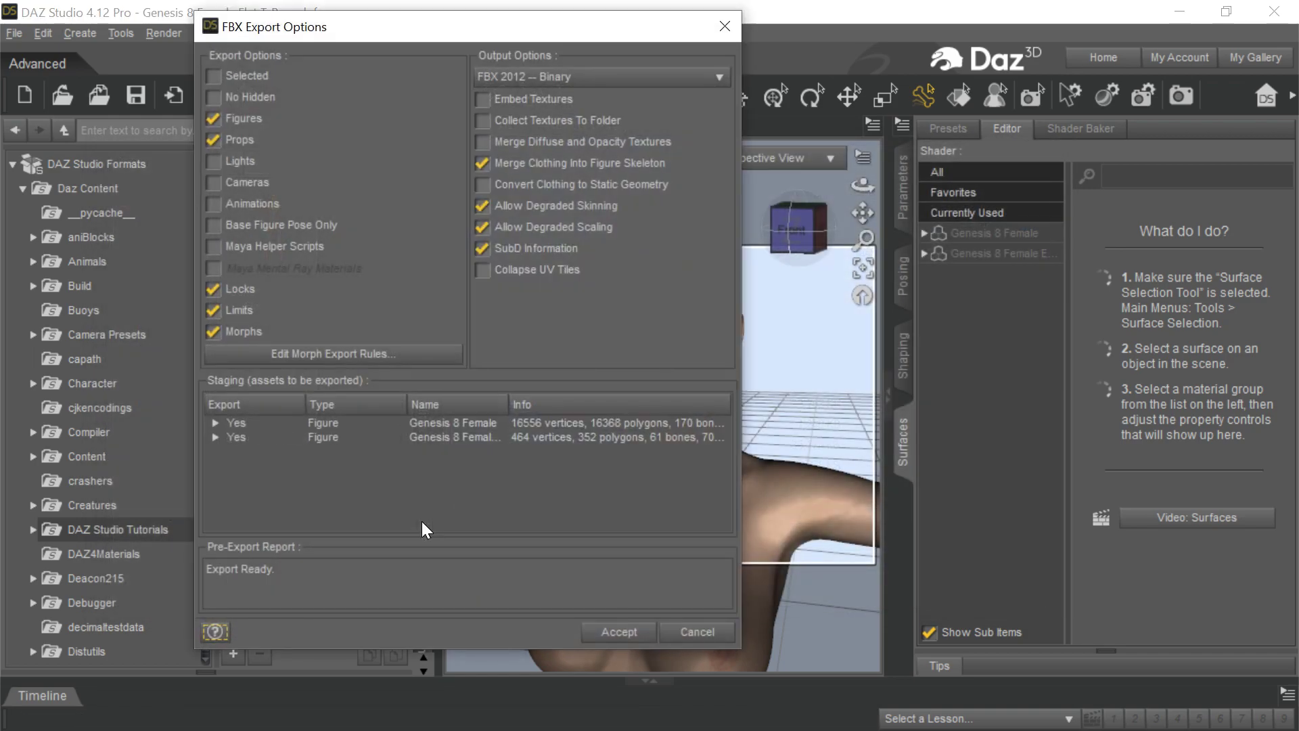
click(604, 632)
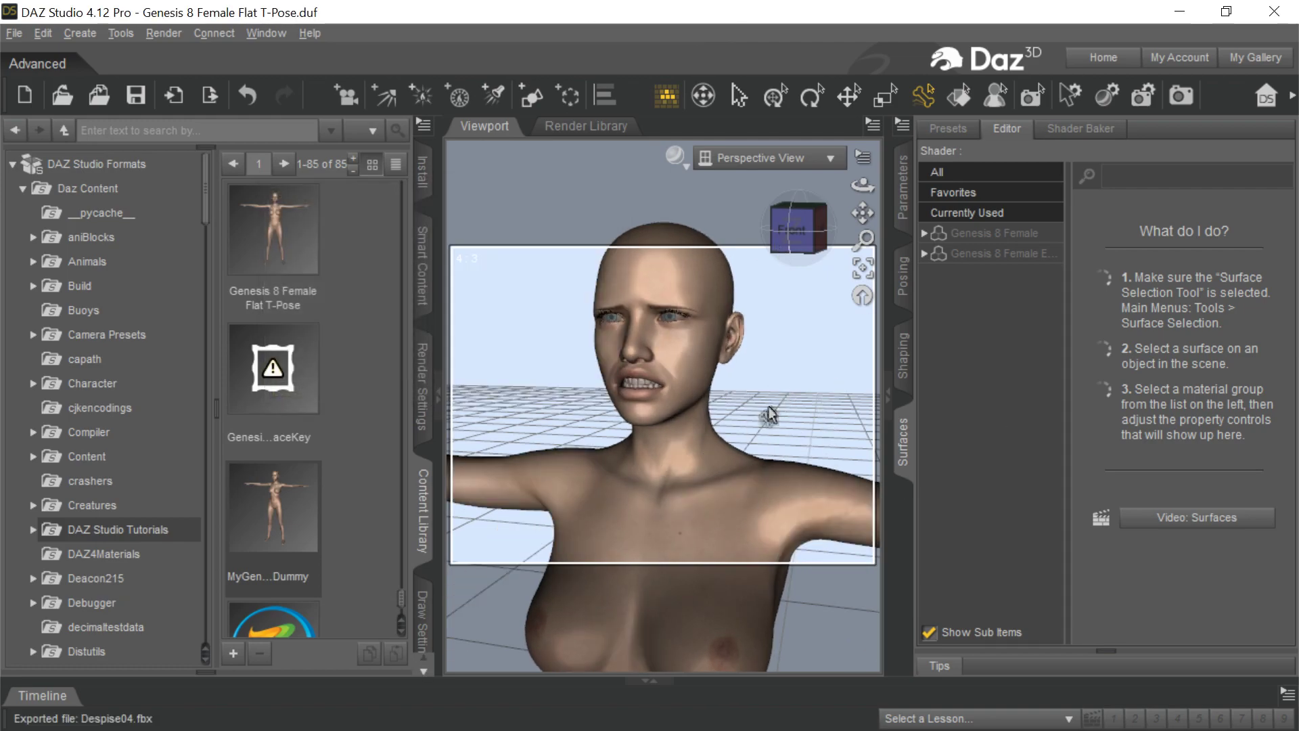
- Transform Despise04.fbx into a CC3+ character using the ADVANCED import, and confirm the report
click(1185, 15)
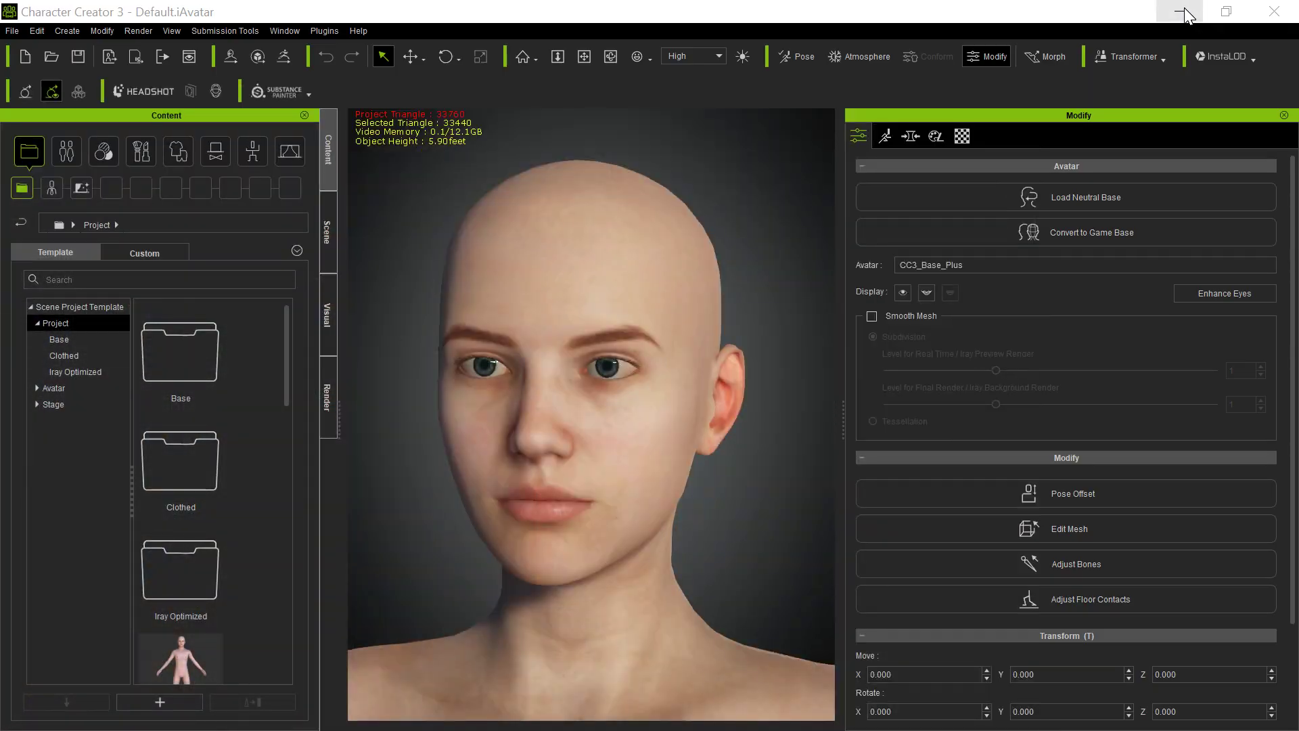
click(1163, 54)
click(1149, 91)
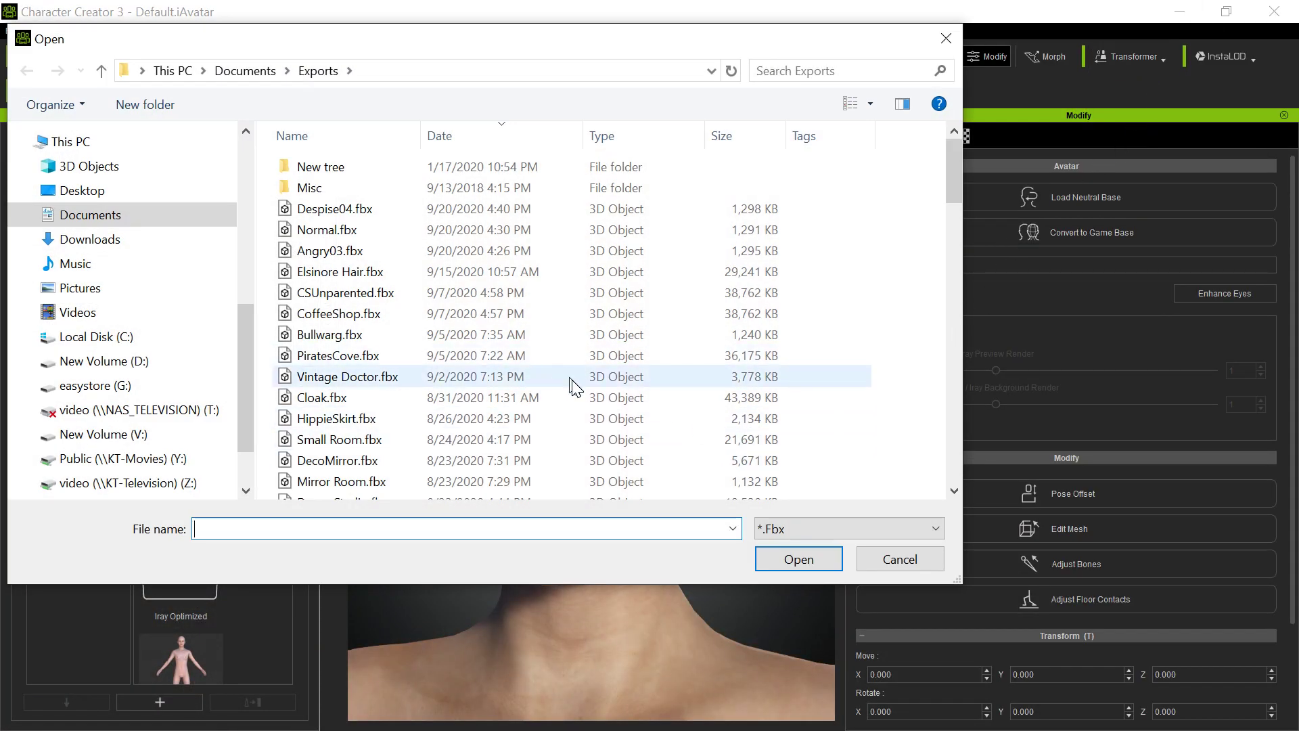
double_click(366, 204)
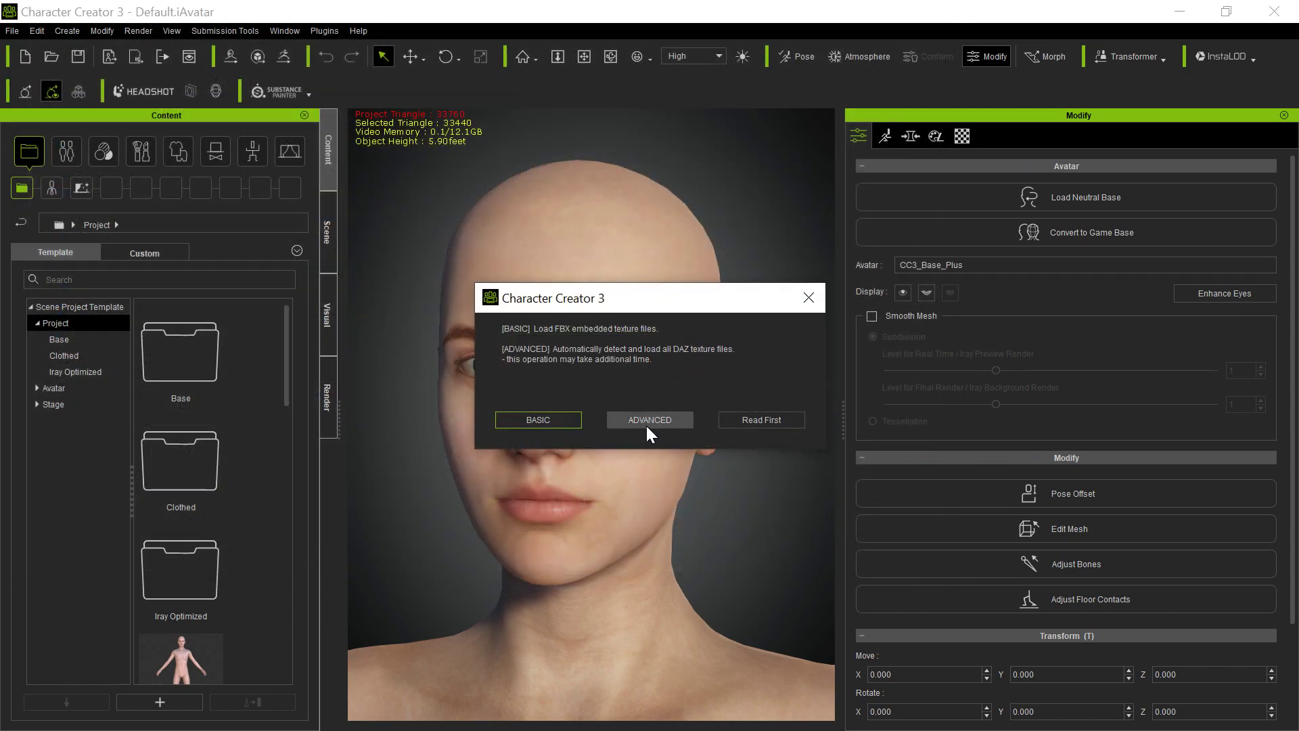
click(648, 423)
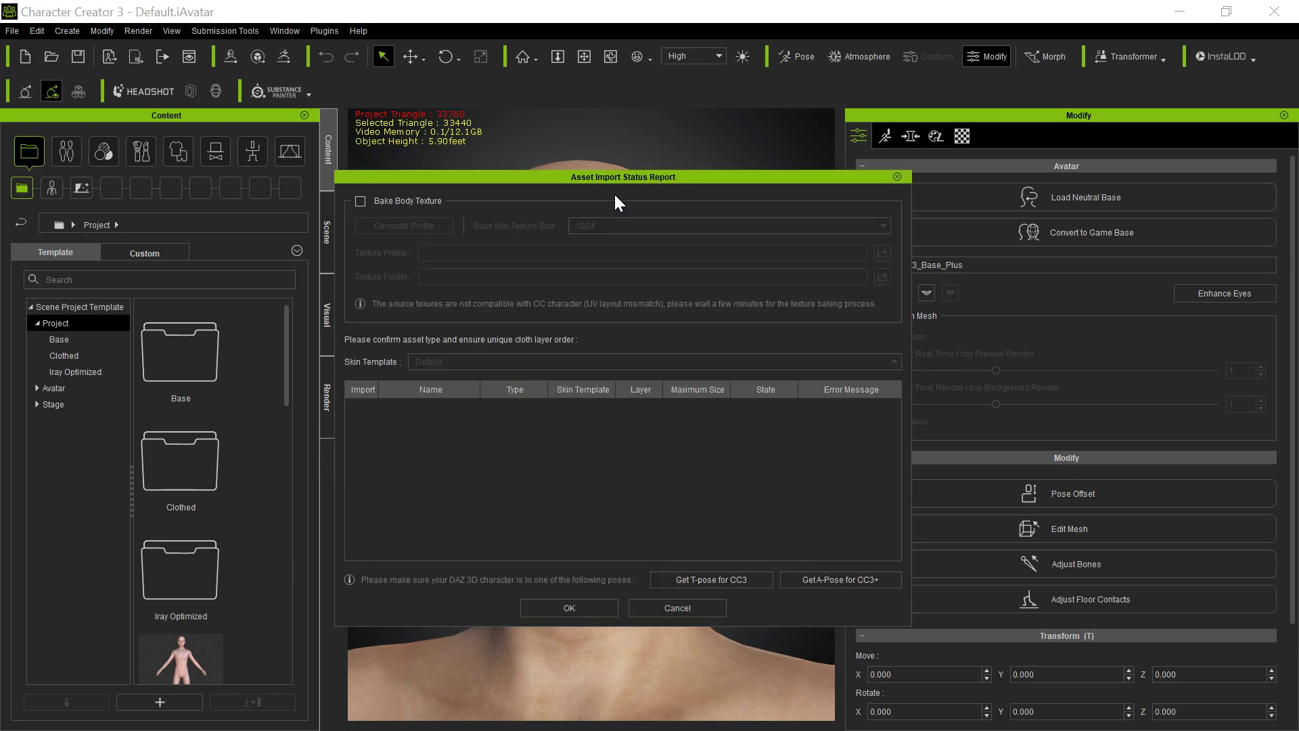
click(569, 608)
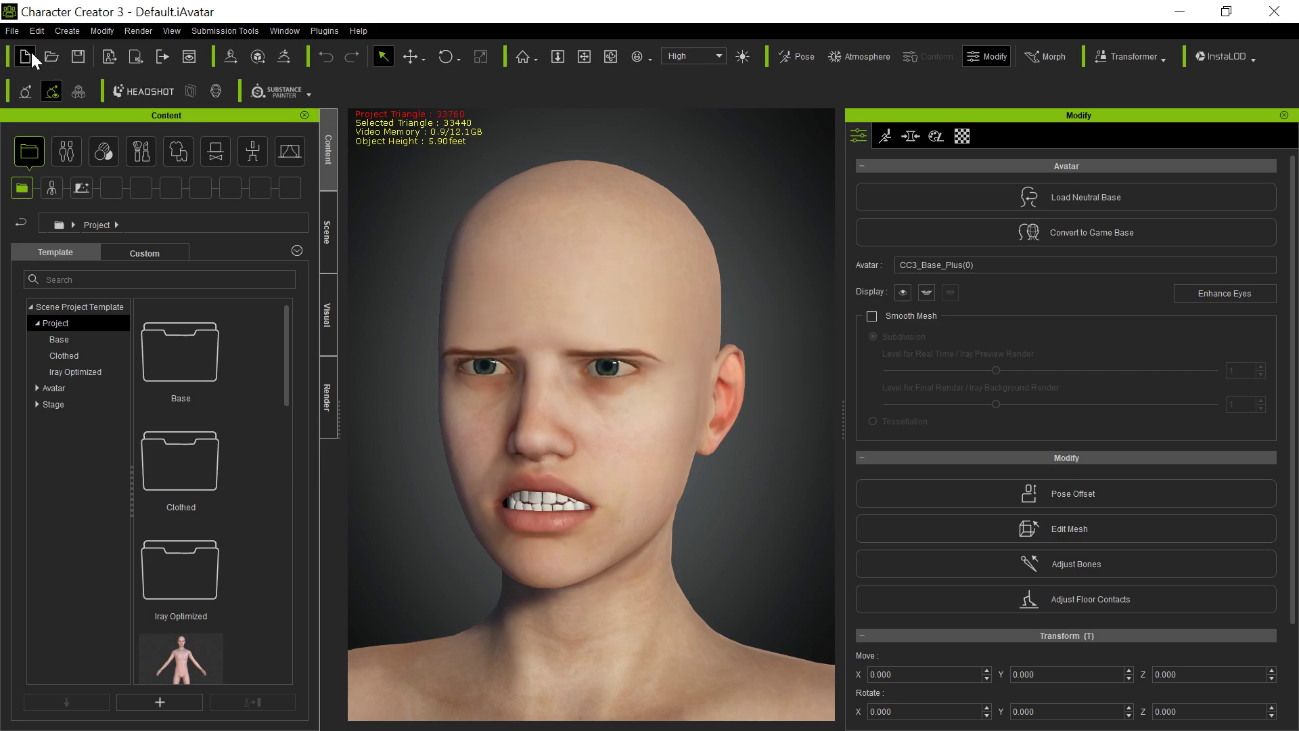
- Export the grimacing CC3 character as the avatar file Despise04.iAvatar
click(12, 31)
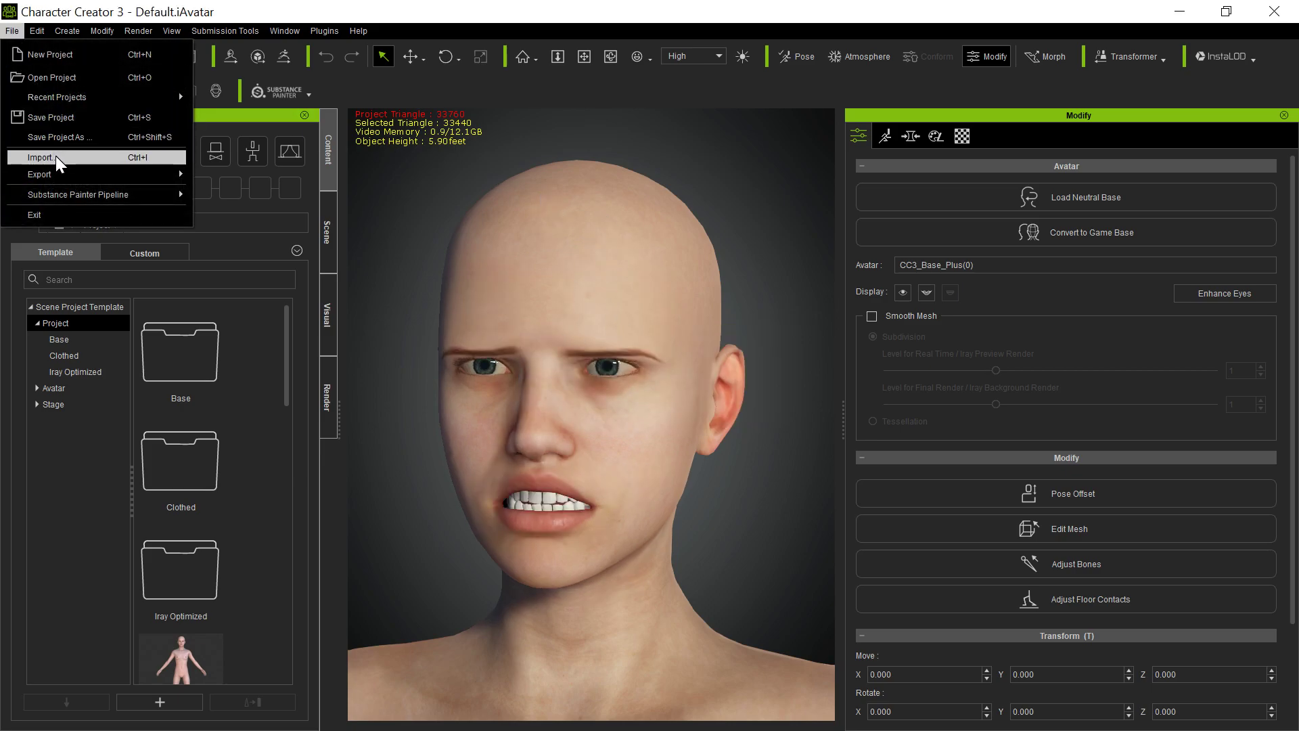
mouse_move(61, 175)
click(210, 179)
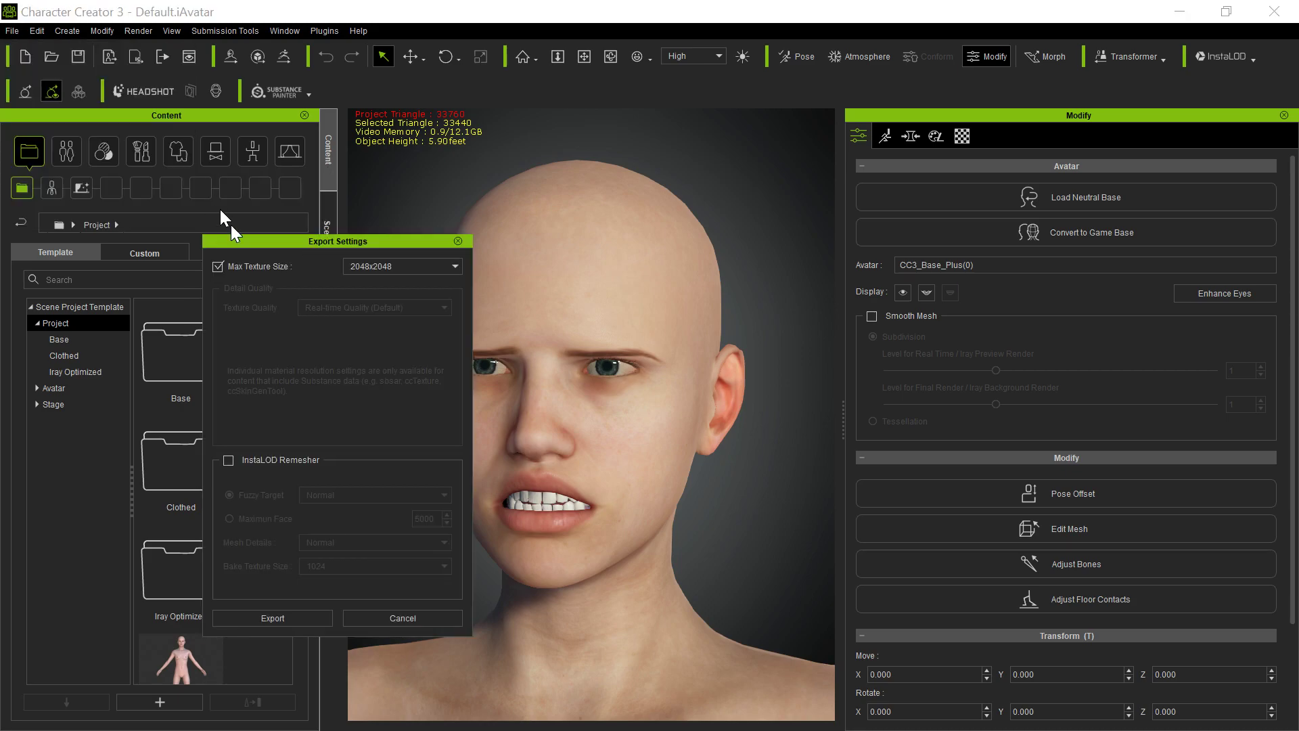
click(306, 620)
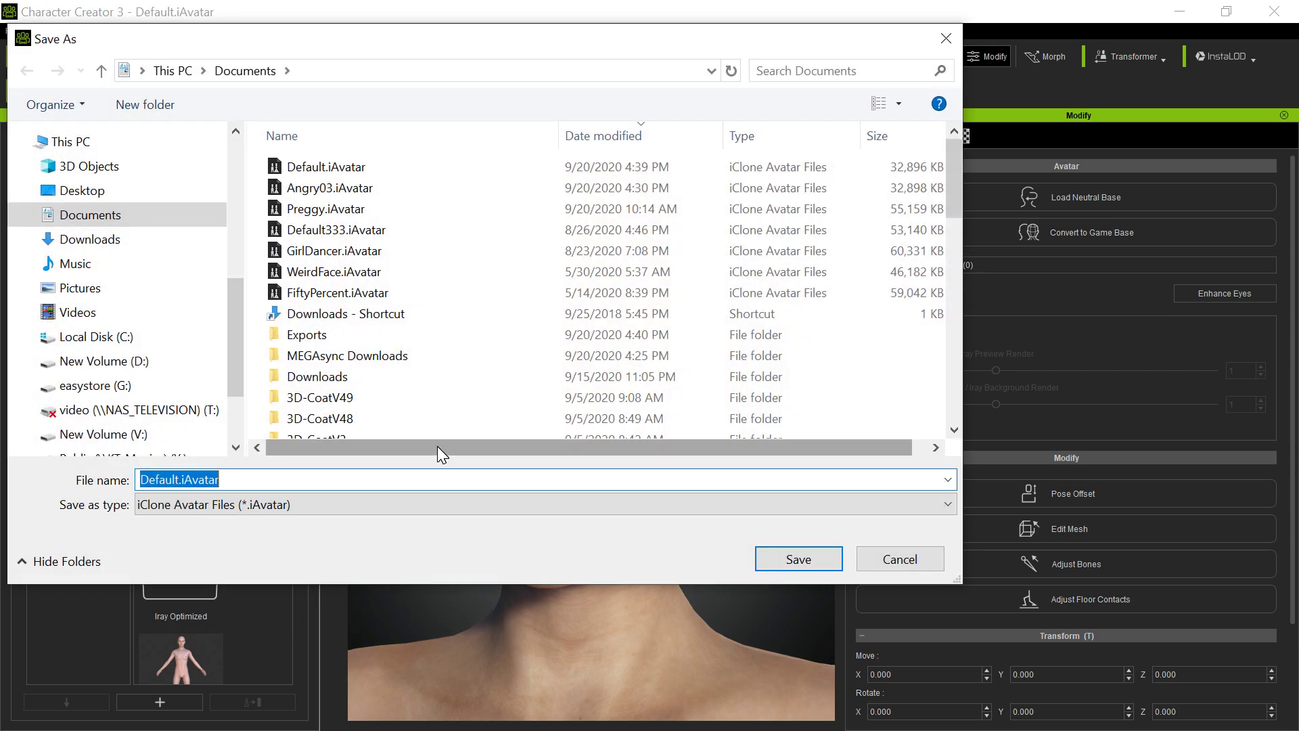
text(Des)
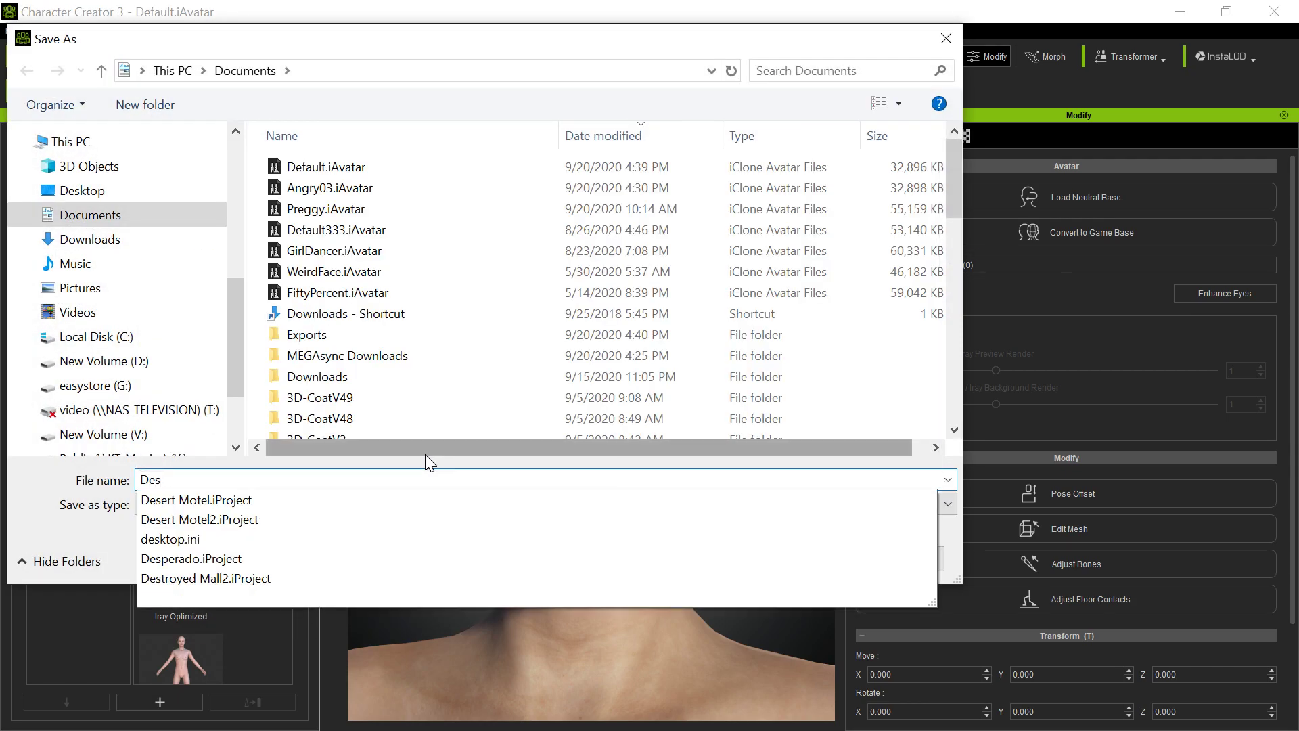
text(pise03)
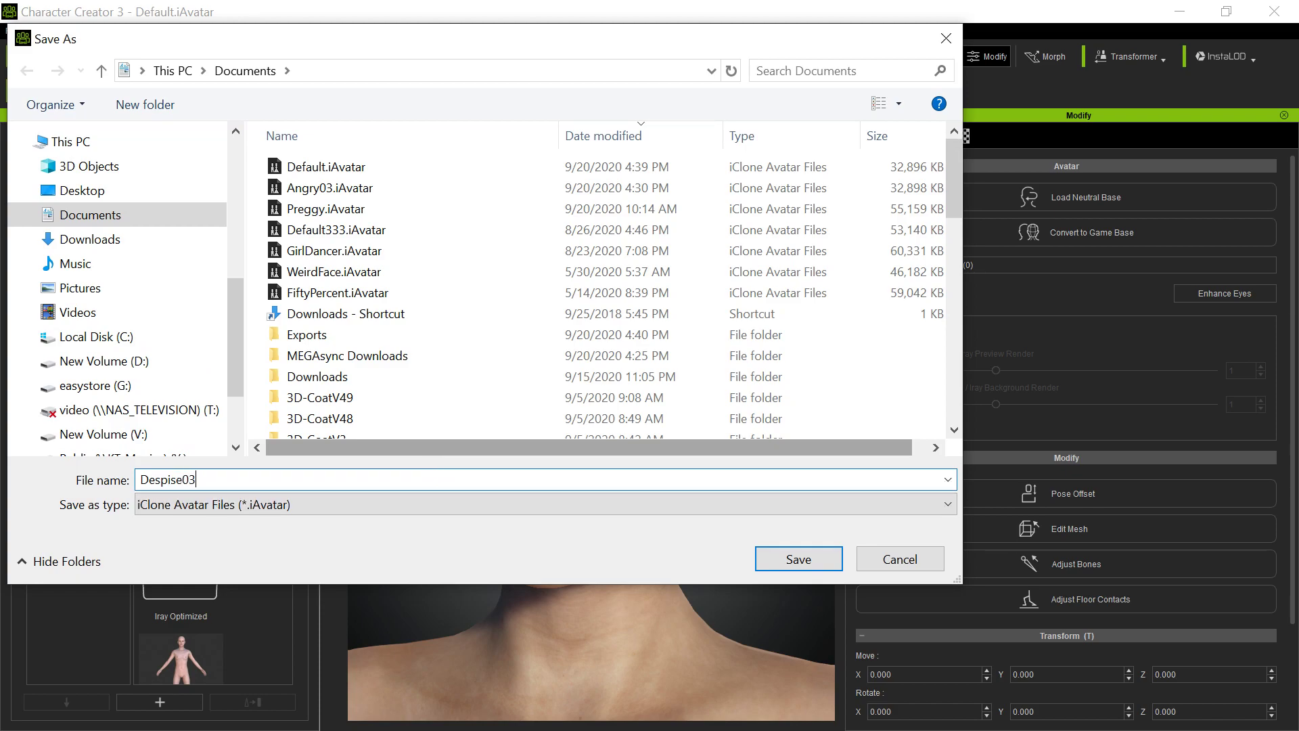
text(4)
key(Return)
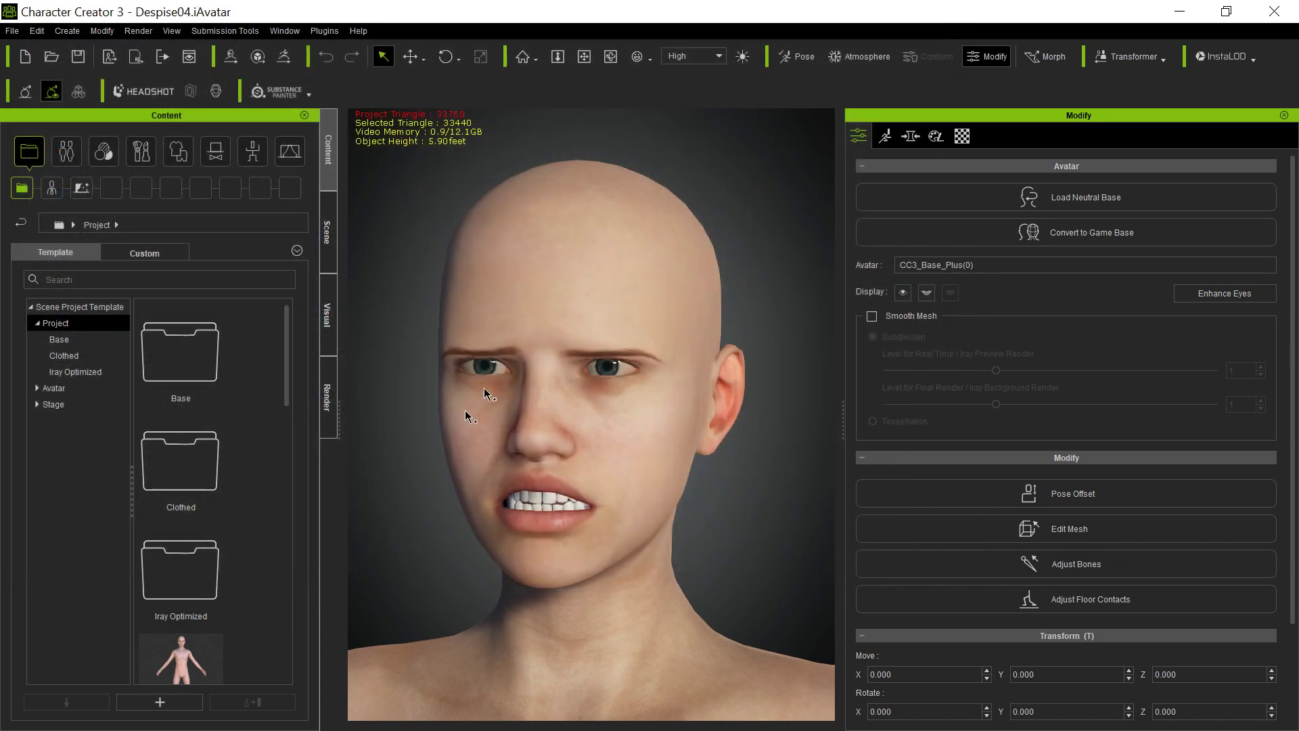
- Import Normal.fbx without saving the current project, then close the Create Asset(s) dialog
click(14, 32)
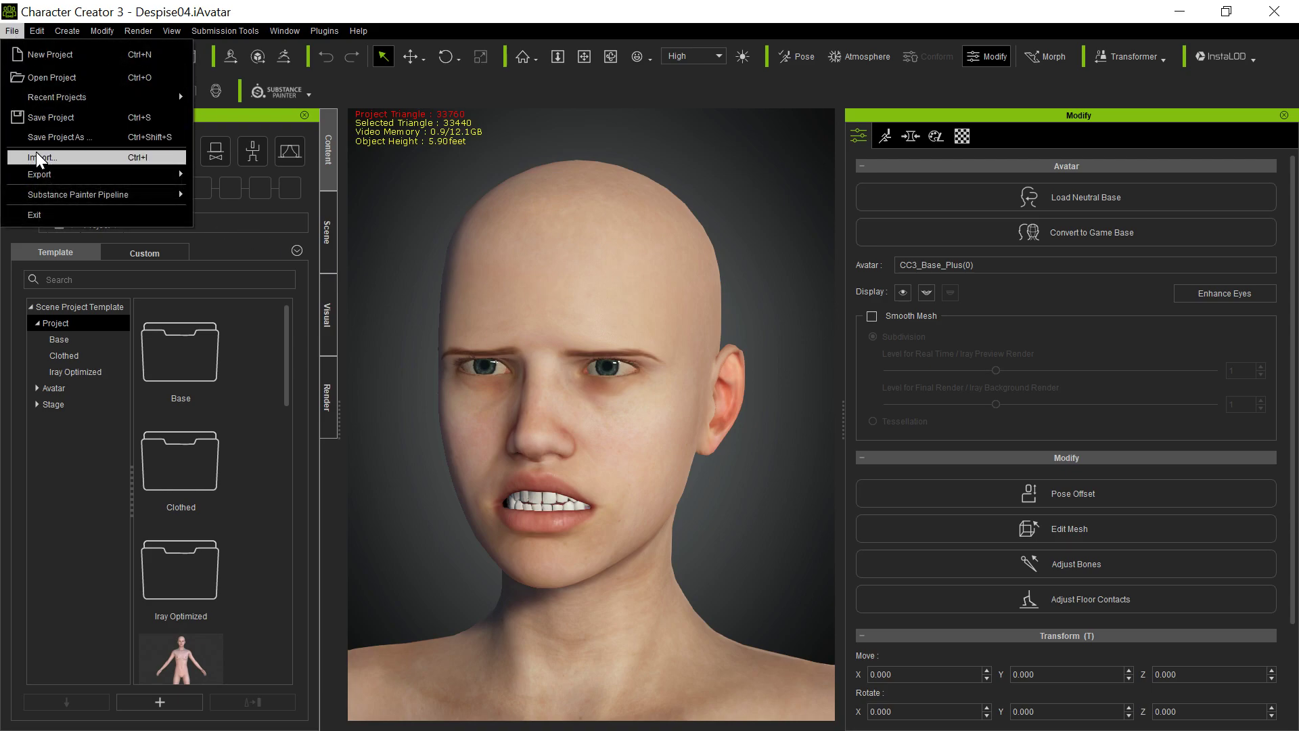
click(39, 158)
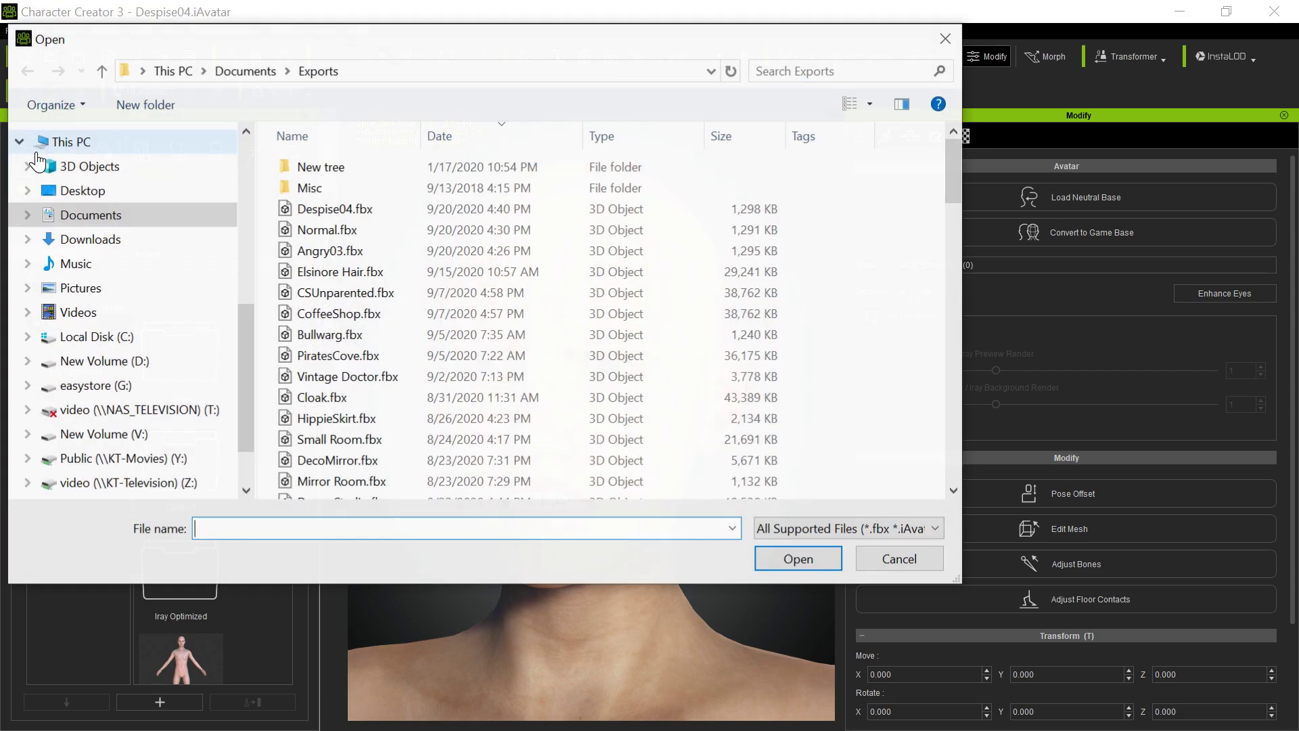
double_click(366, 231)
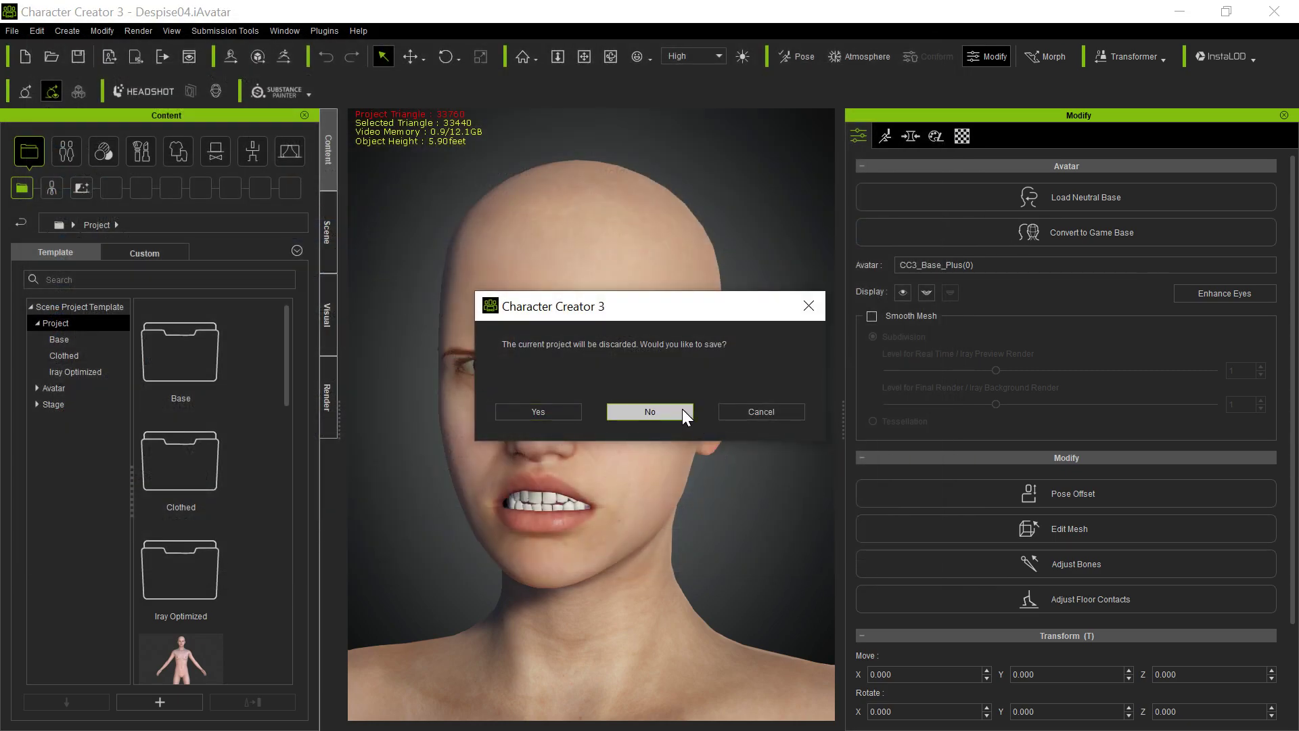
click(682, 410)
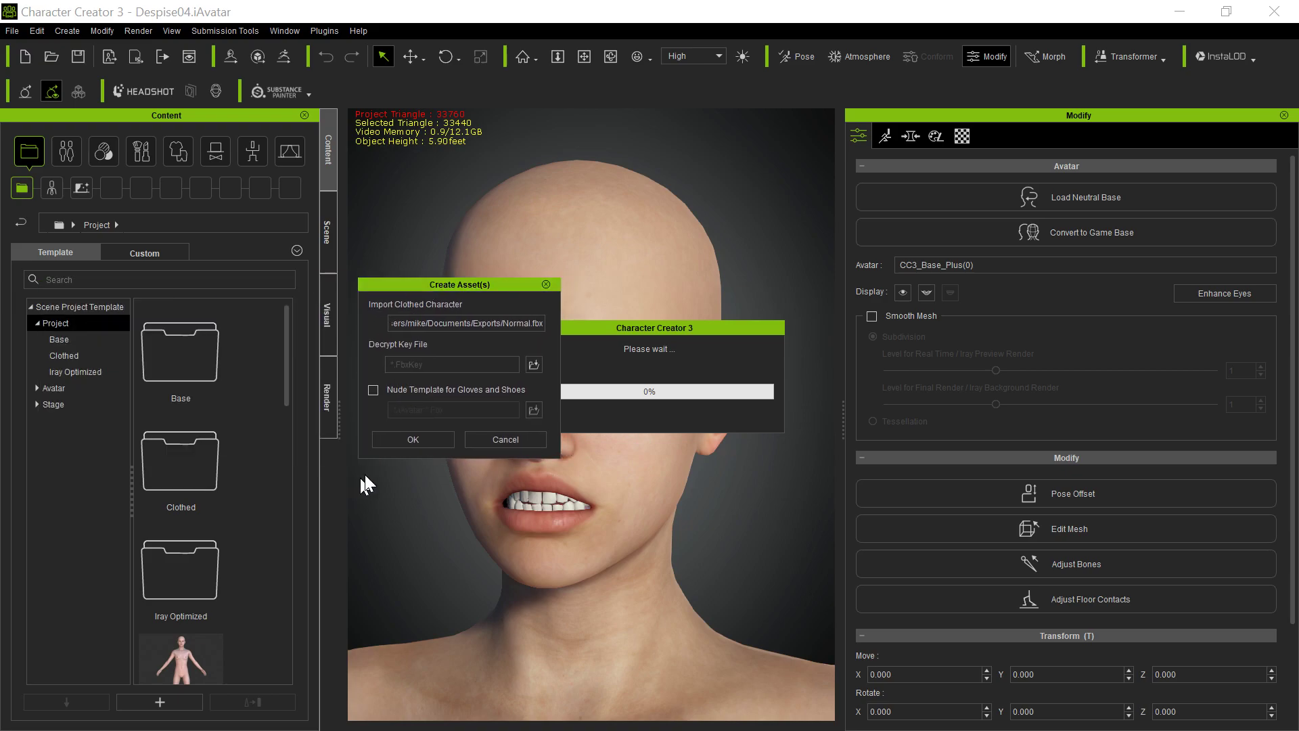
click(403, 441)
click(672, 408)
click(547, 284)
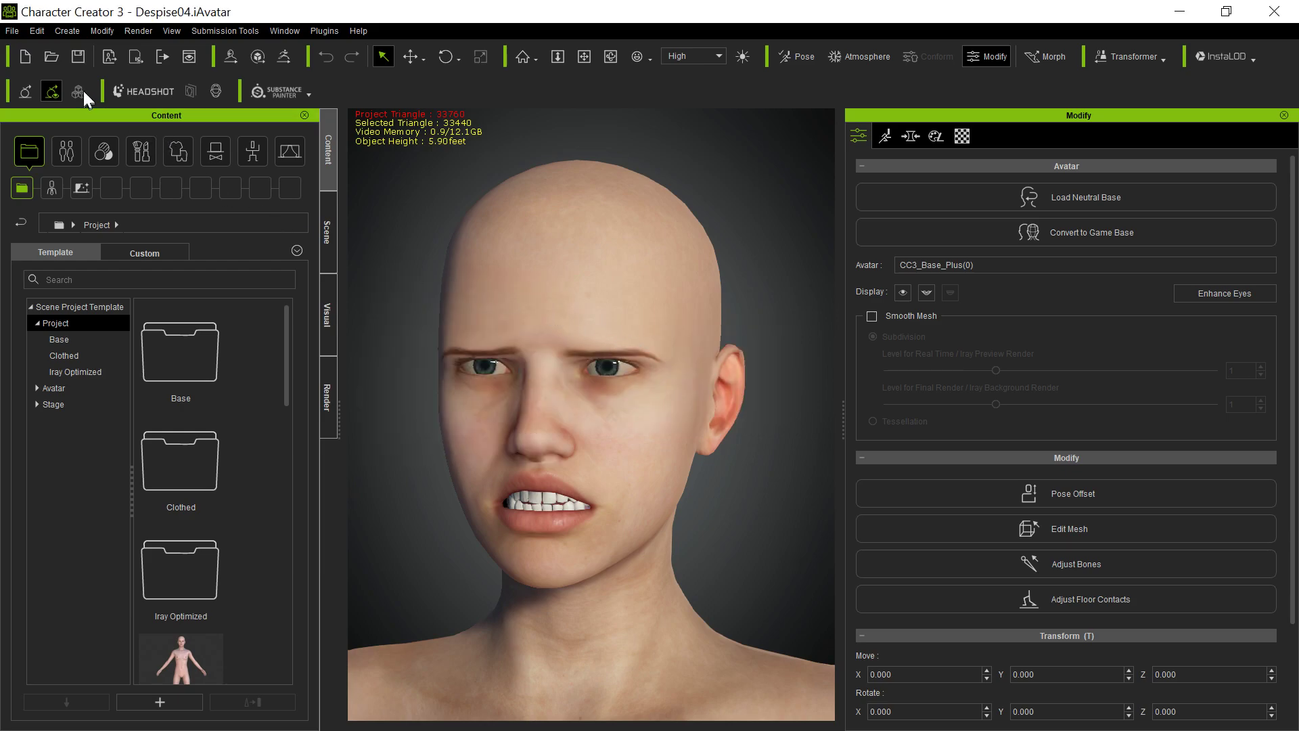
- Load Default.iAvatar onto the viewport, discarding the unsaved project and confirming Apply Avatar
click(11, 31)
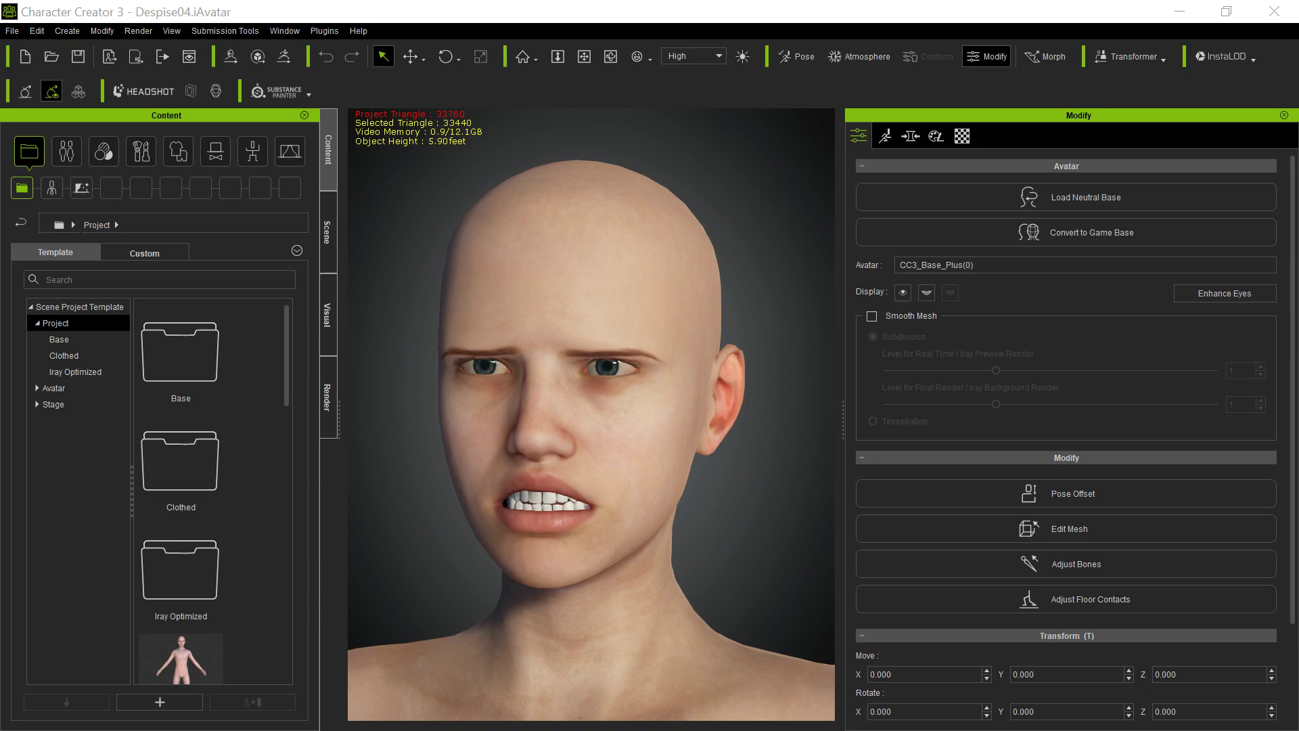
drag(0, 440, 622, 453)
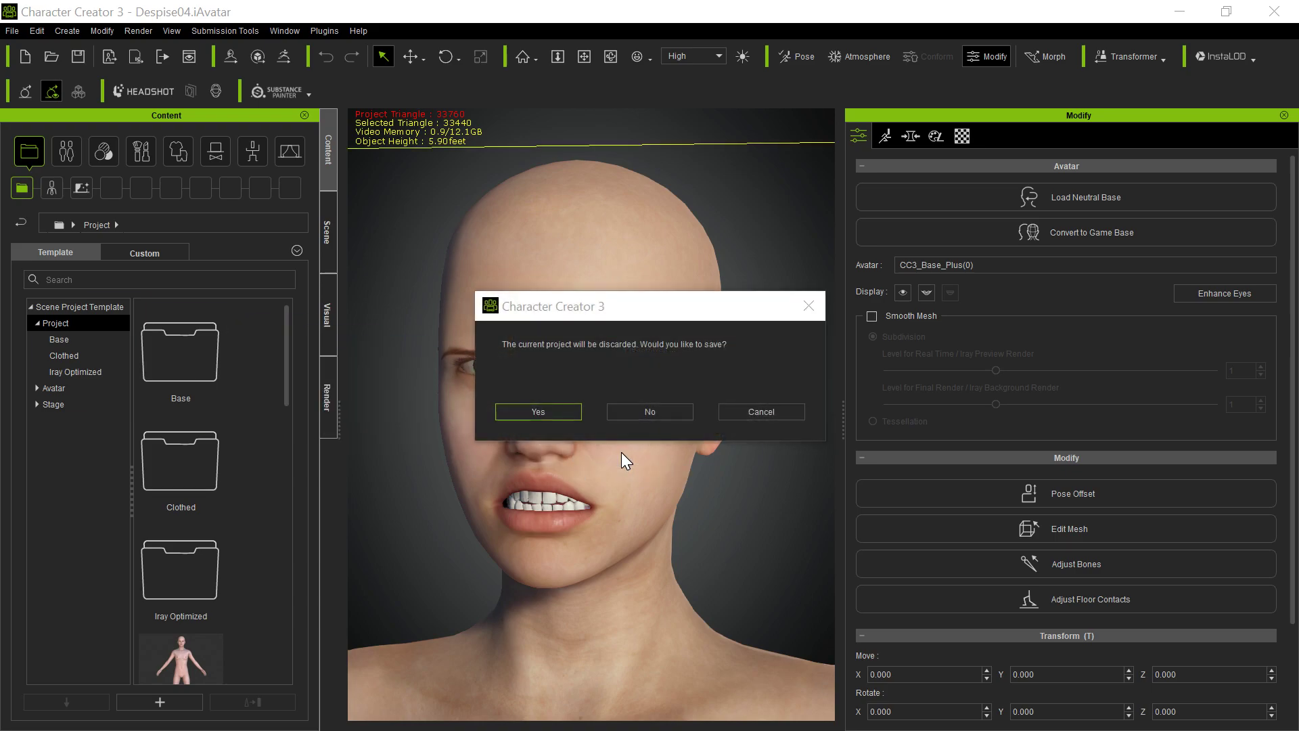
click(656, 413)
click(579, 407)
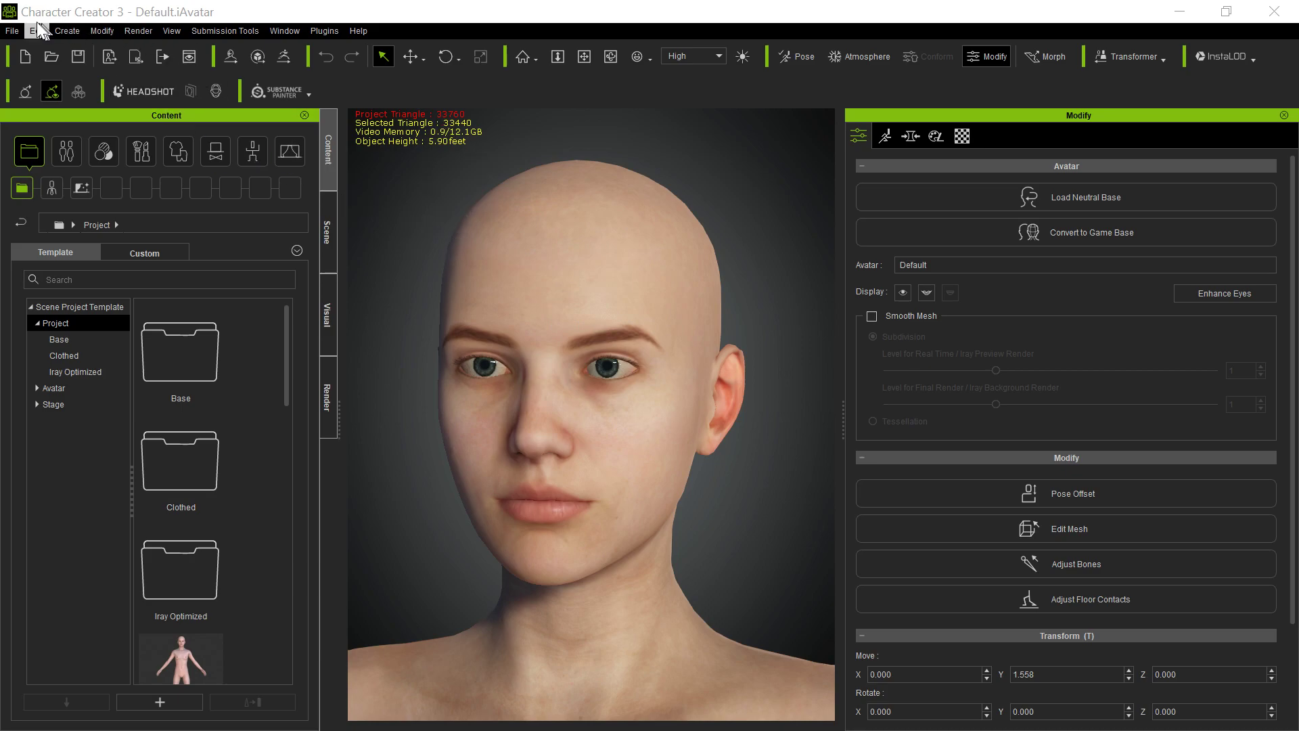
- Send the neutral Default character to iClone 7 with Send Character to iClone
click(17, 31)
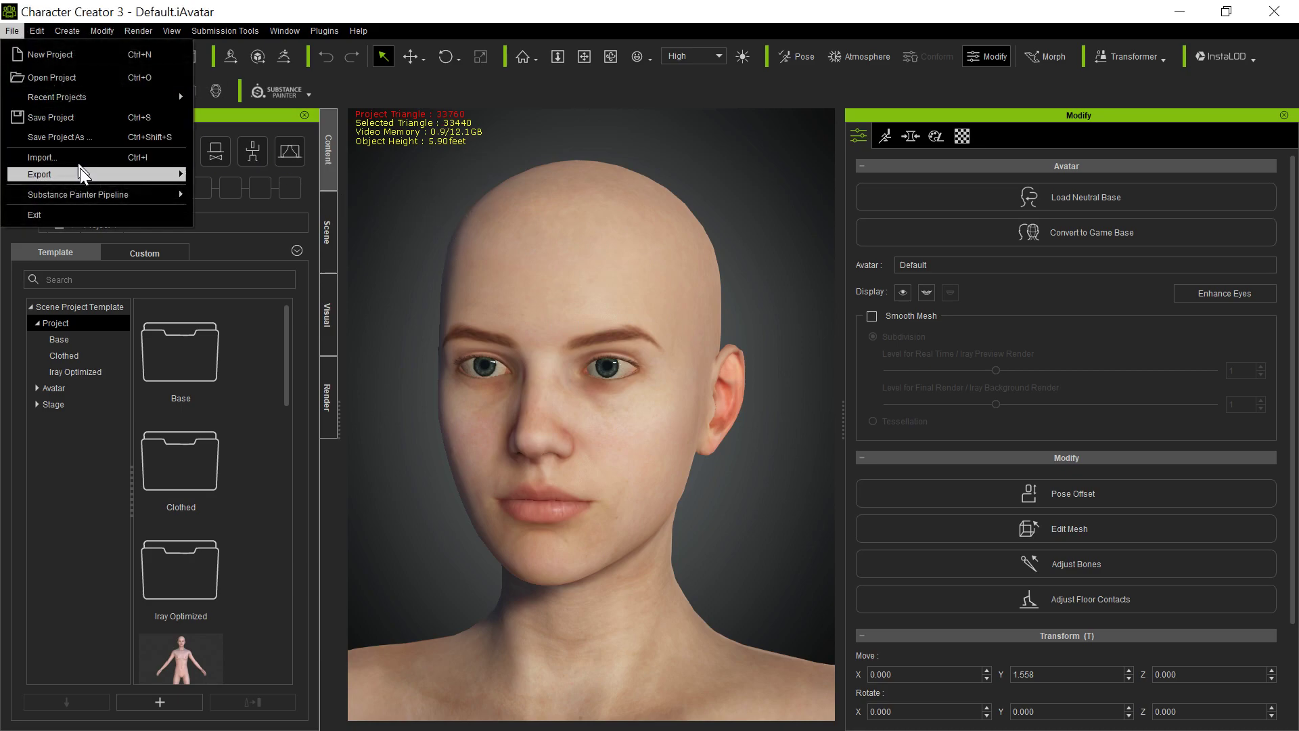
mouse_move(82, 175)
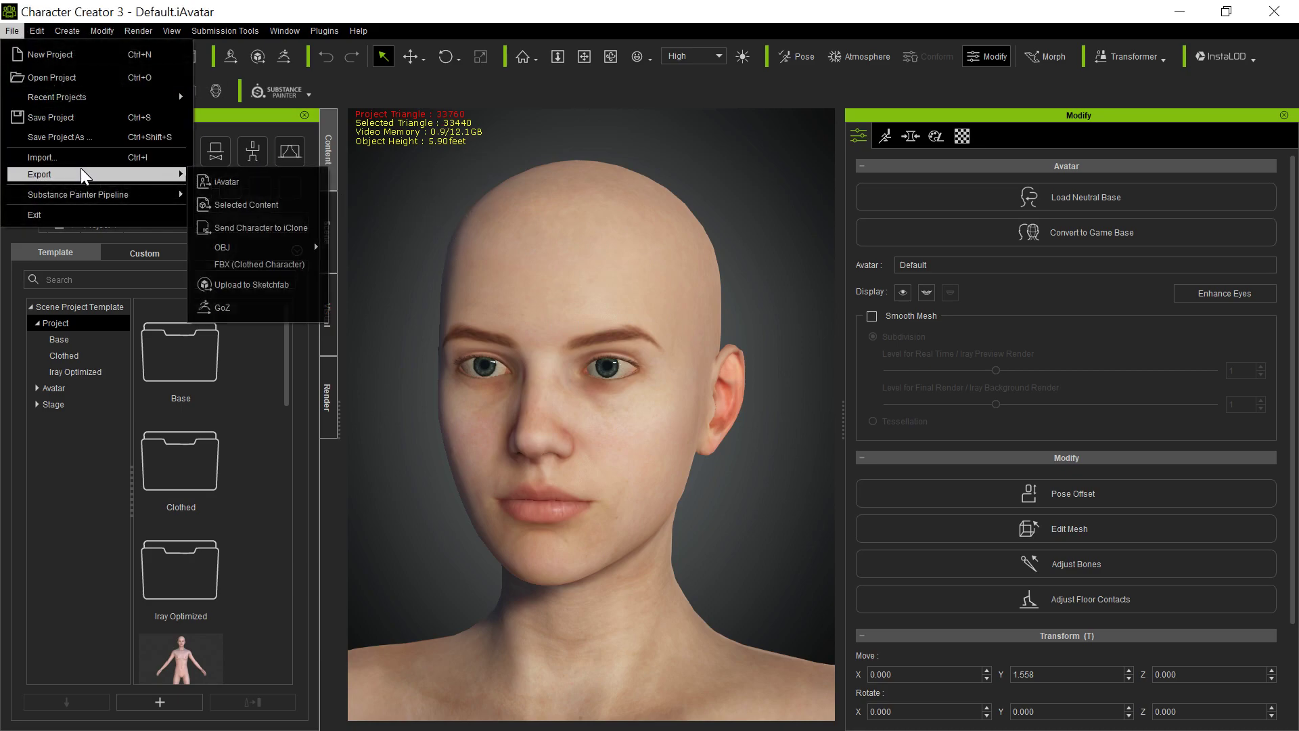
click(303, 228)
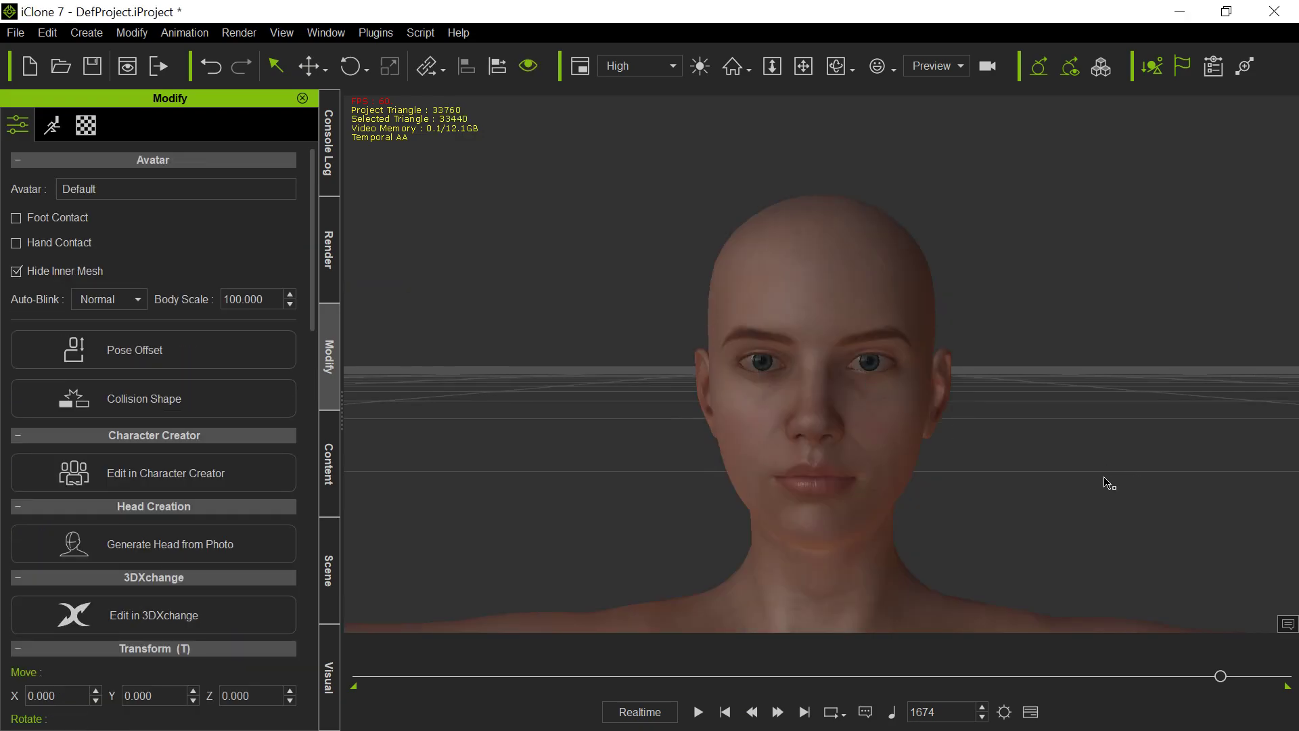
- Pan the view and launch Morph Creator from the Modify panel's Animation tab
middle_drag(943, 406, 832, 397)
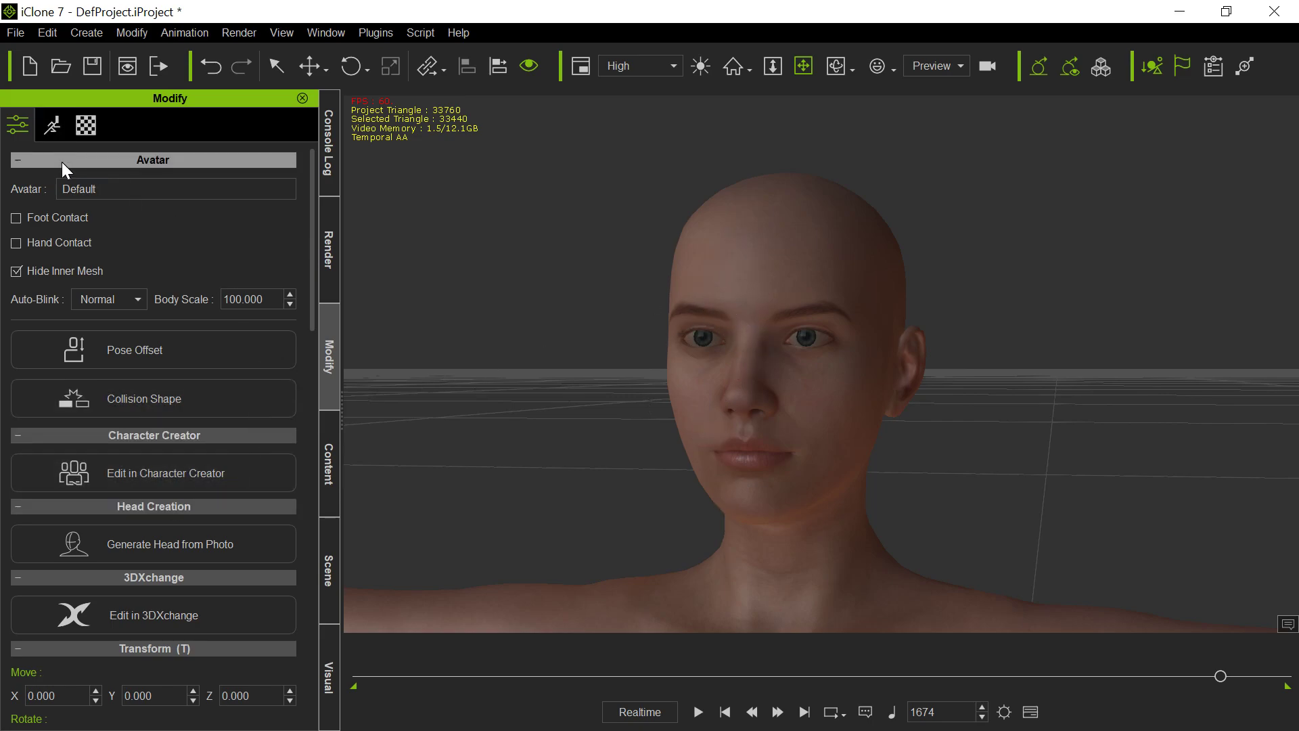
click(57, 128)
click(231, 467)
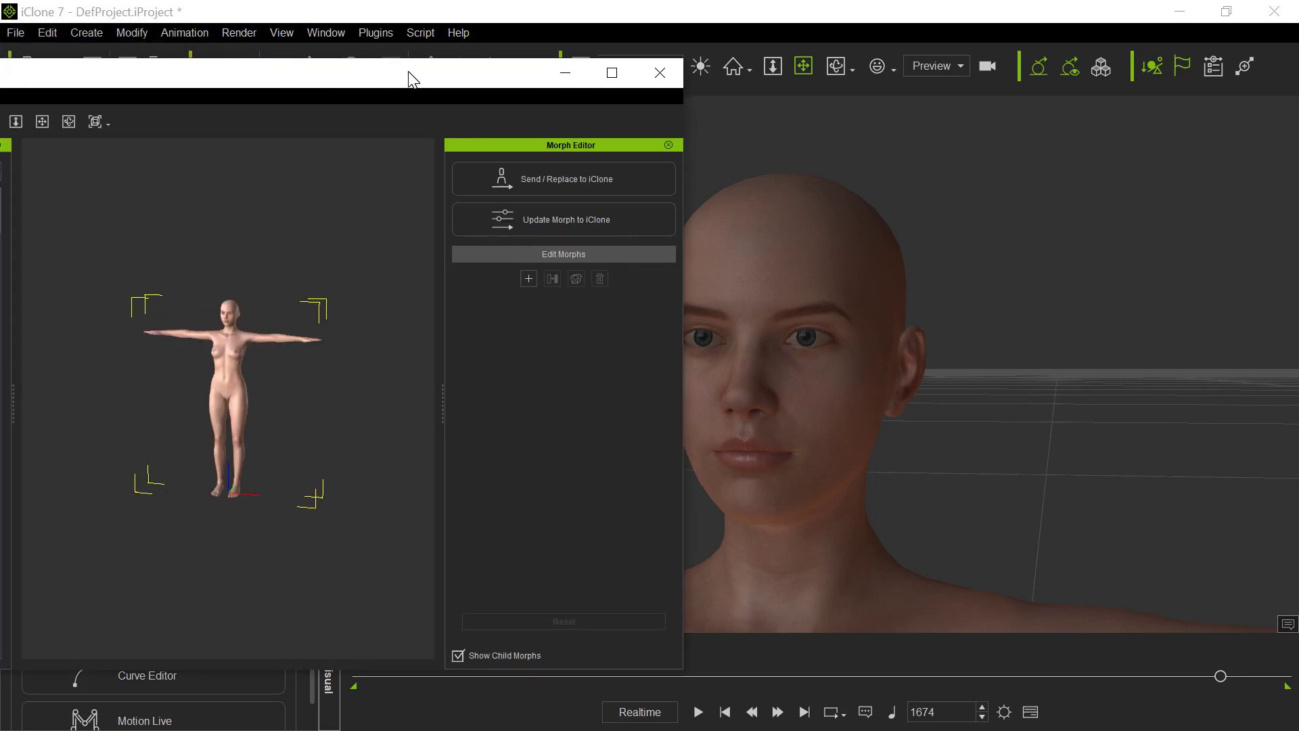
- Load Despise04.iAvatar as the morph target and frame the character's head
click(528, 279)
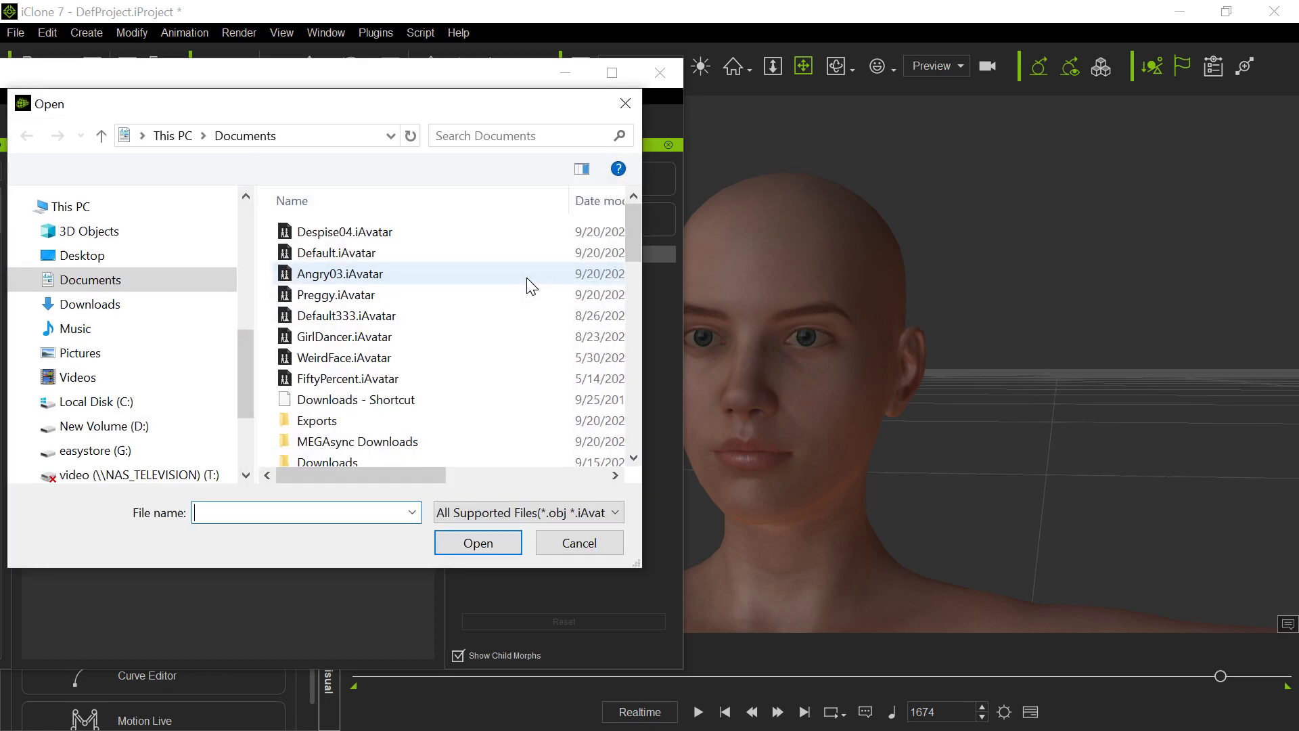
double_click(388, 232)
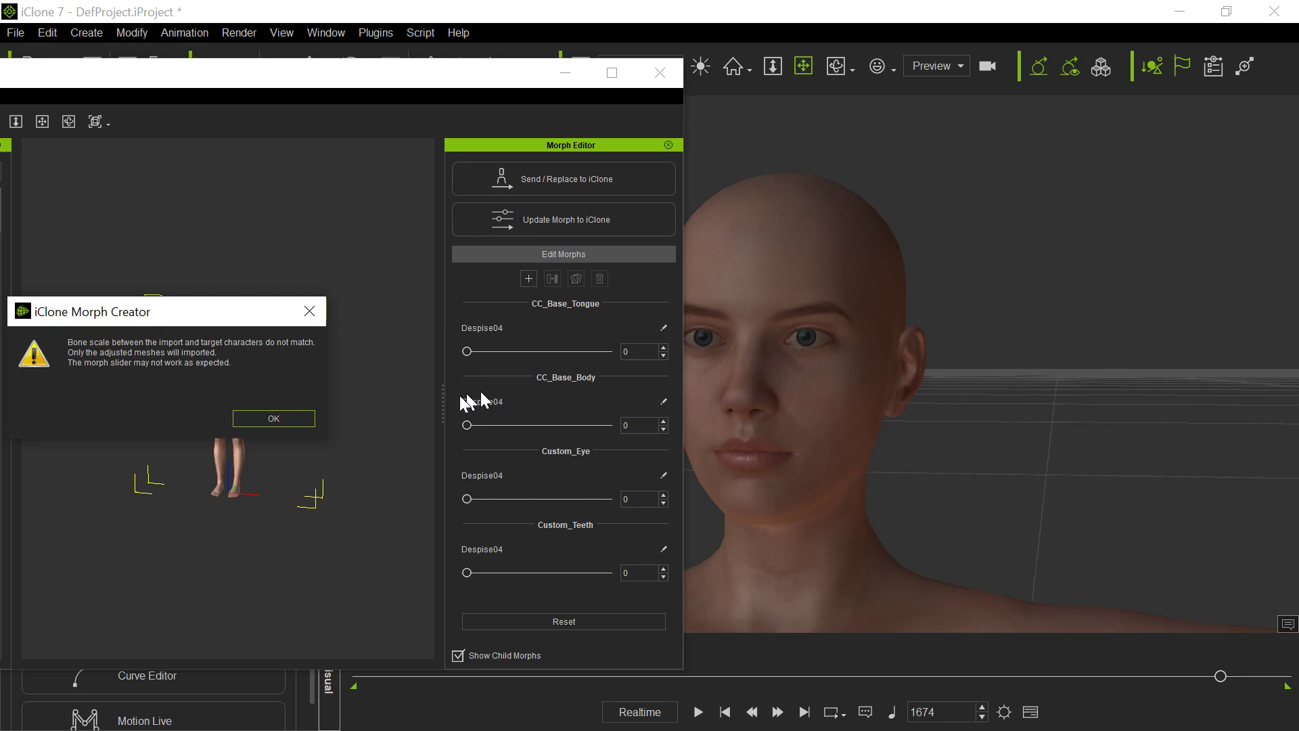
click(280, 414)
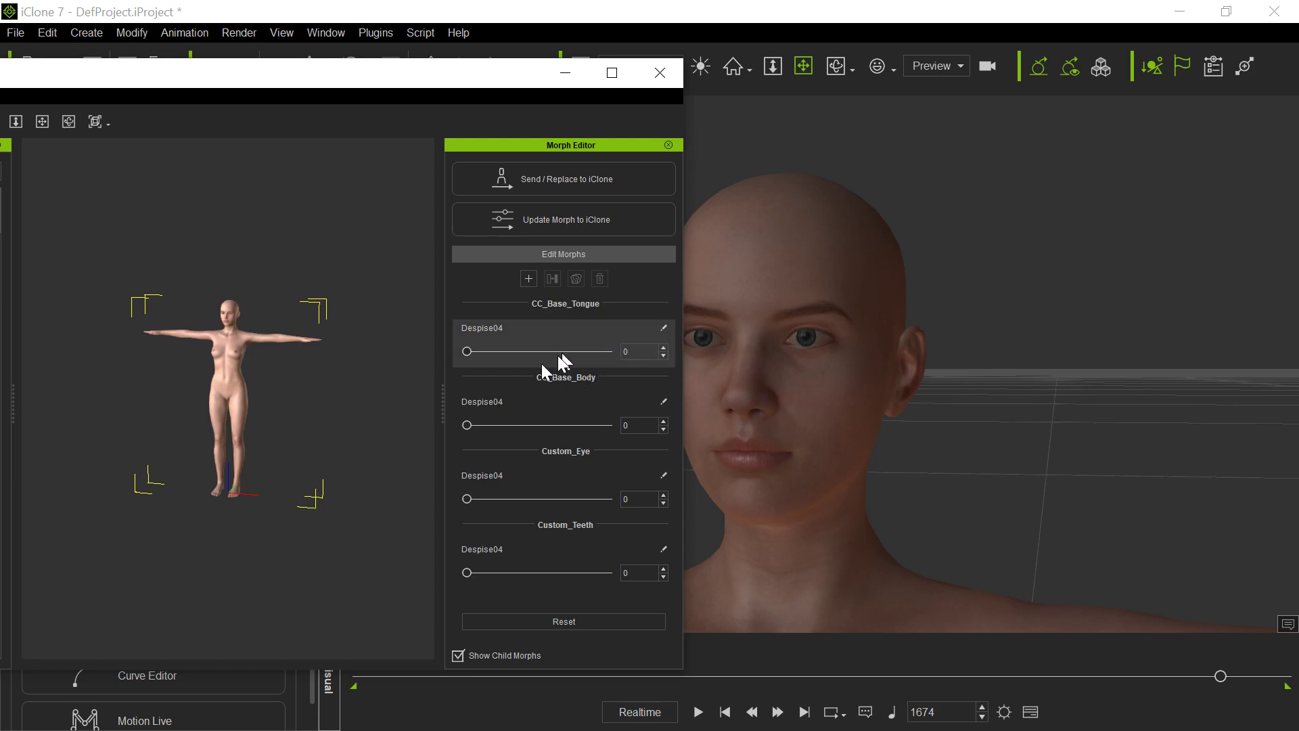
drag(266, 355, 259, 302)
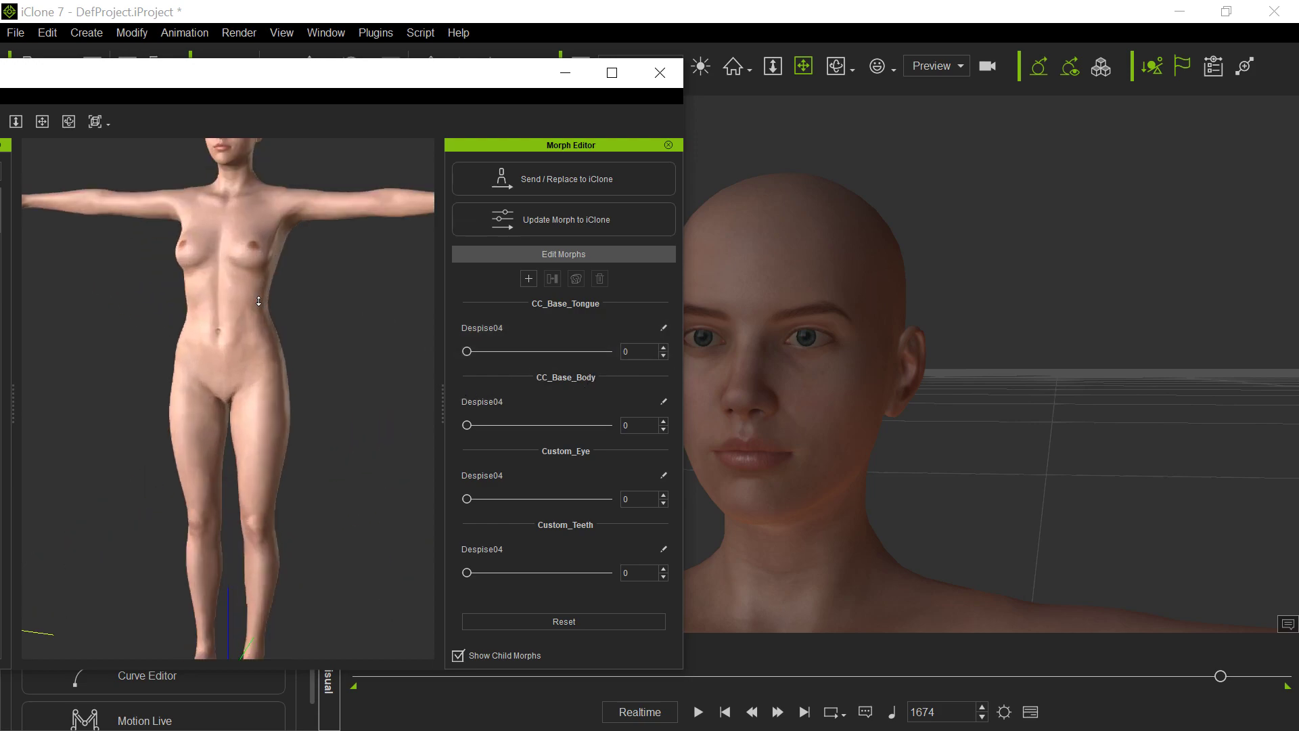
middle_drag(259, 301, 336, 538)
key(f)
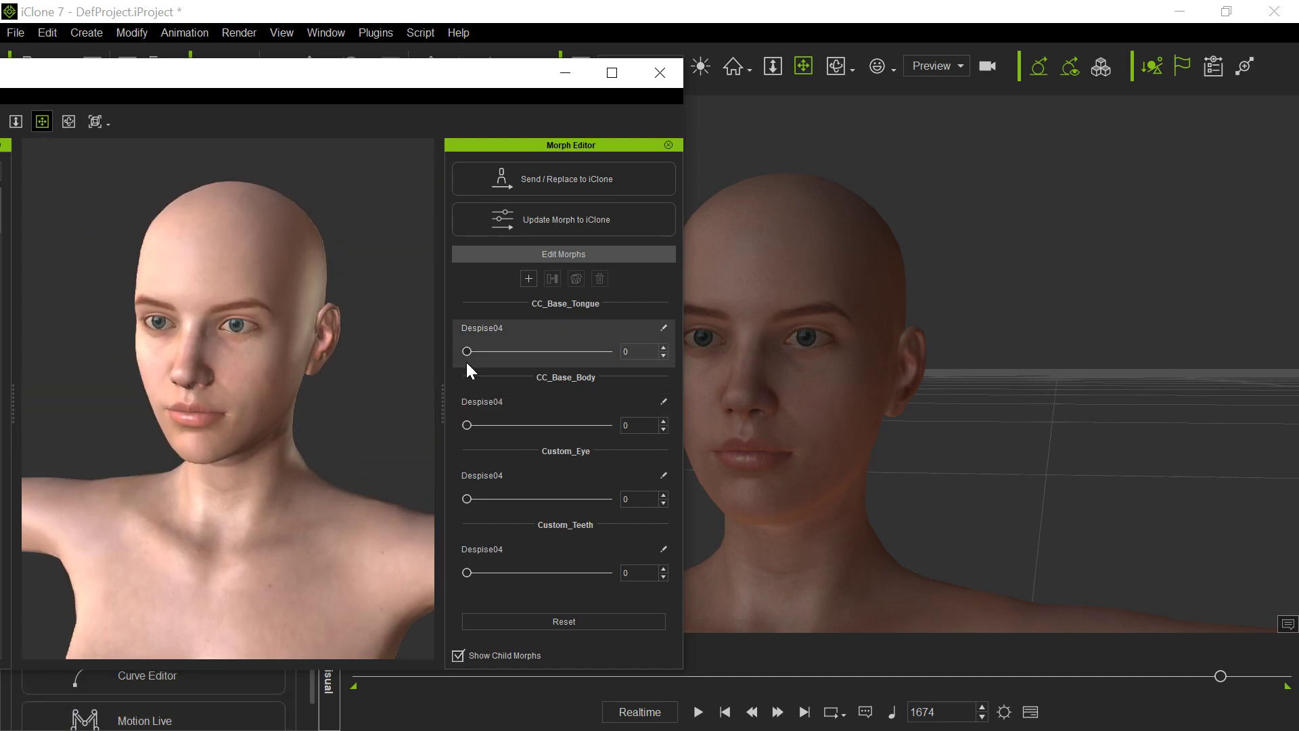
- Preview the Despise04 morphs and delete the CC_Base_Tongue and Custom_Eye ones
drag(467, 351, 598, 365)
drag(460, 365, 624, 369)
click(539, 337)
click(599, 279)
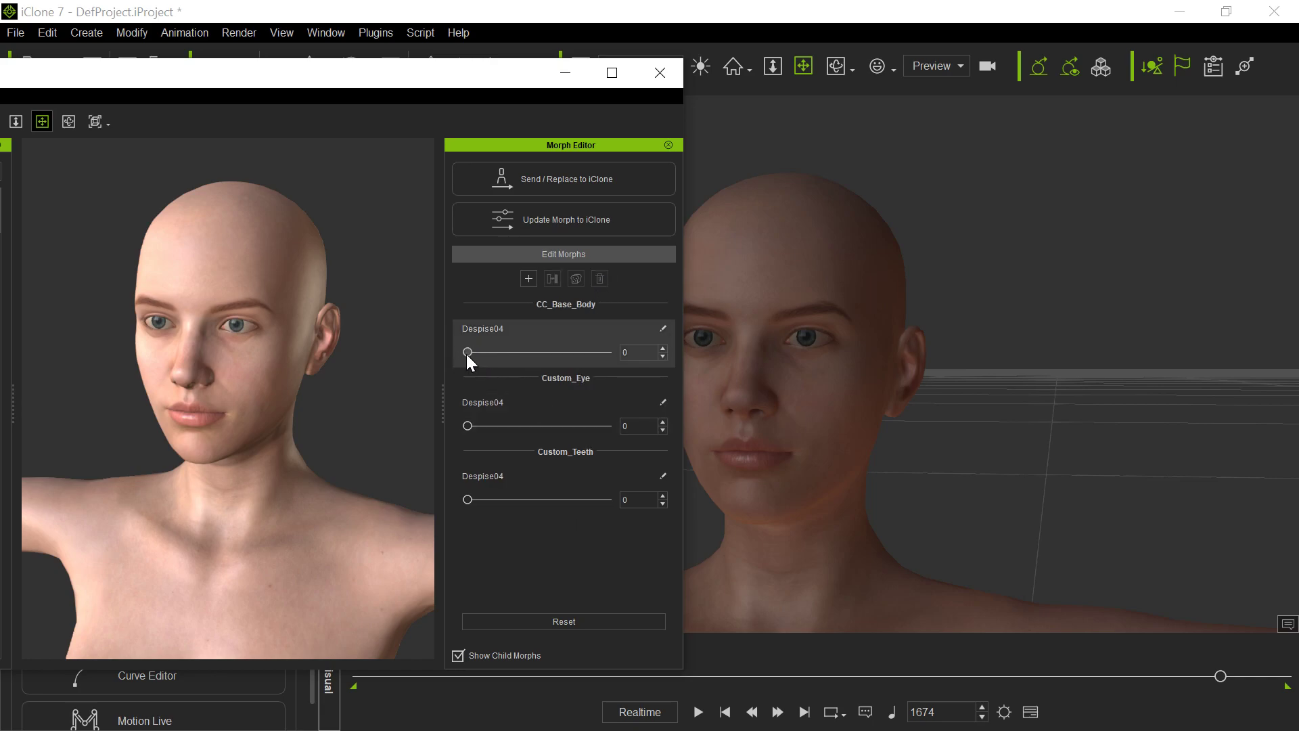
drag(466, 354, 407, 350)
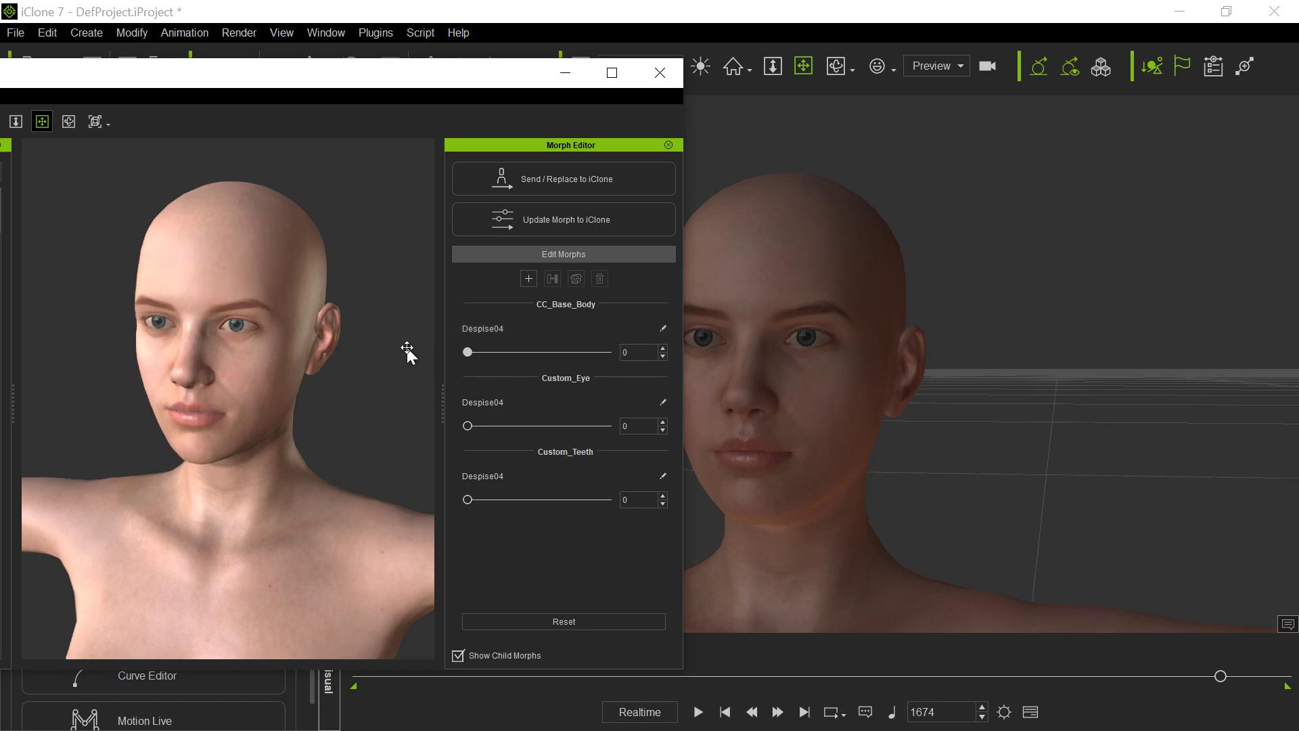
click(483, 429)
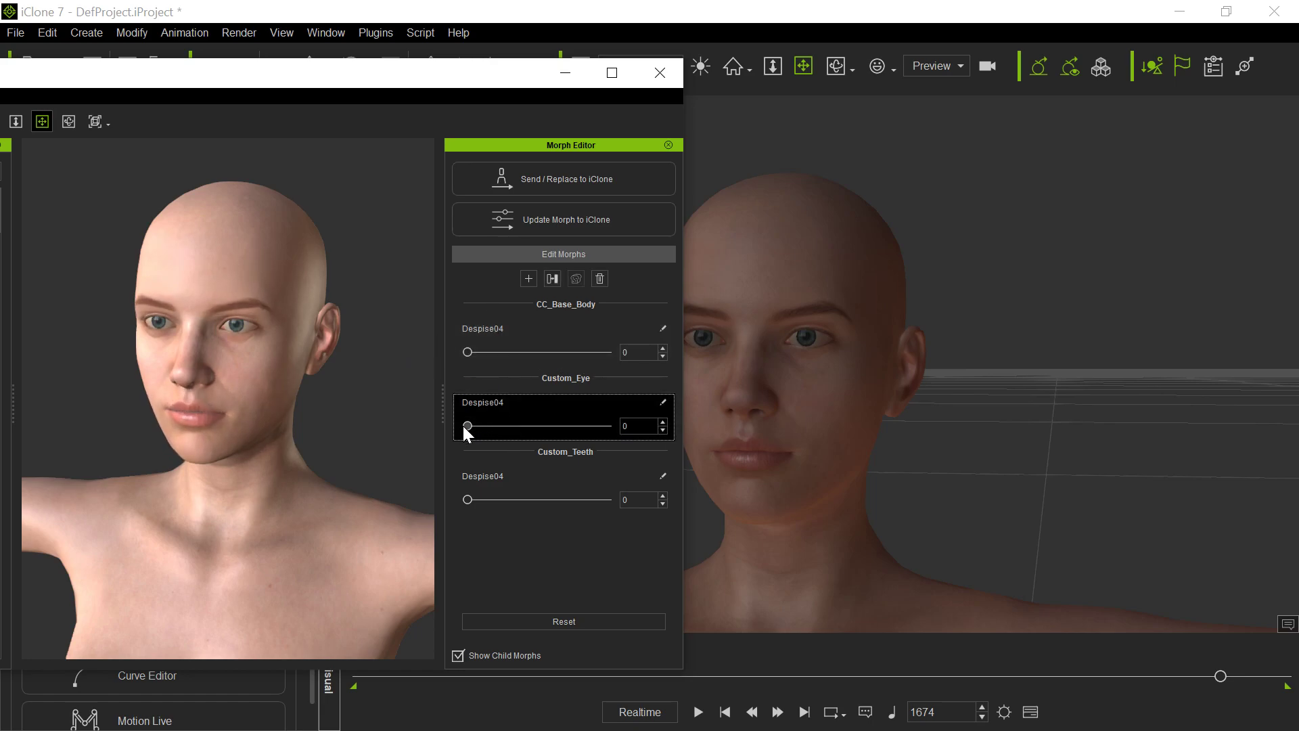
mouse_move(467, 426)
mouse_down()
mouse_move(597, 428)
mouse_move(430, 424)
mouse_move(561, 428)
mouse_move(467, 427)
mouse_up()
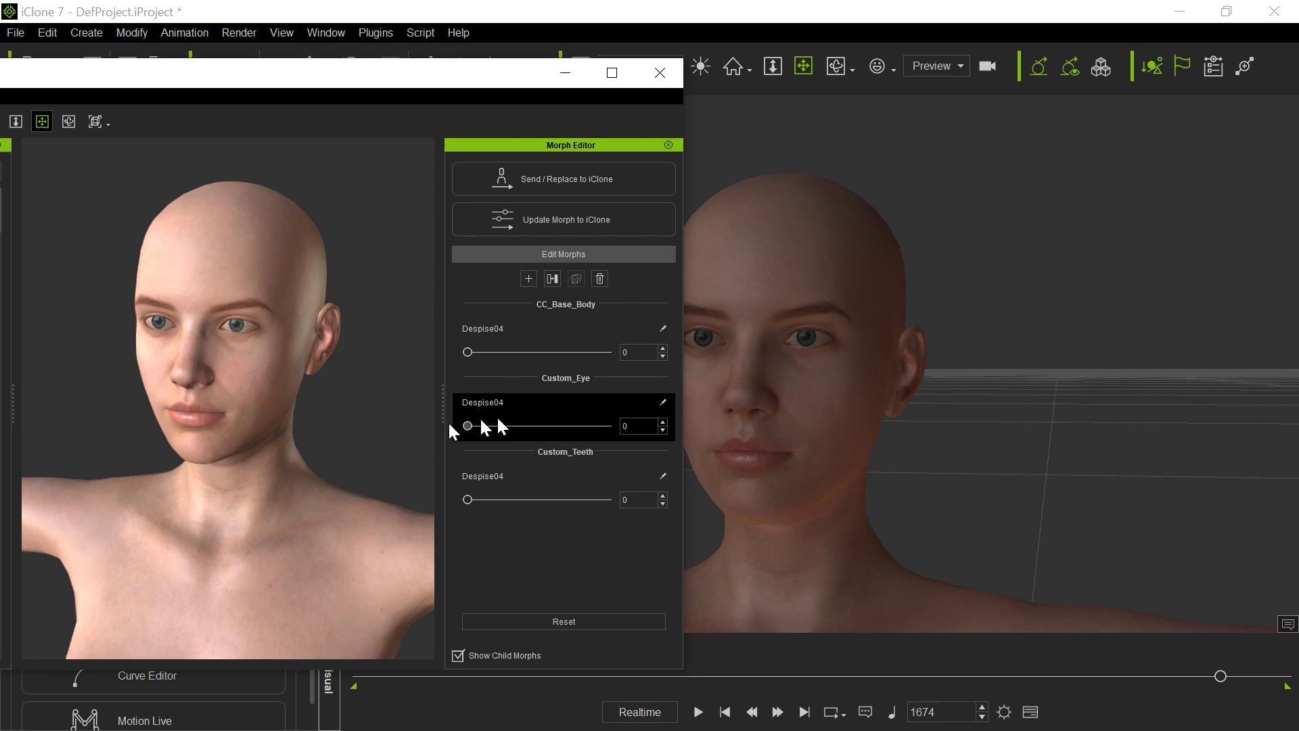
click(600, 279)
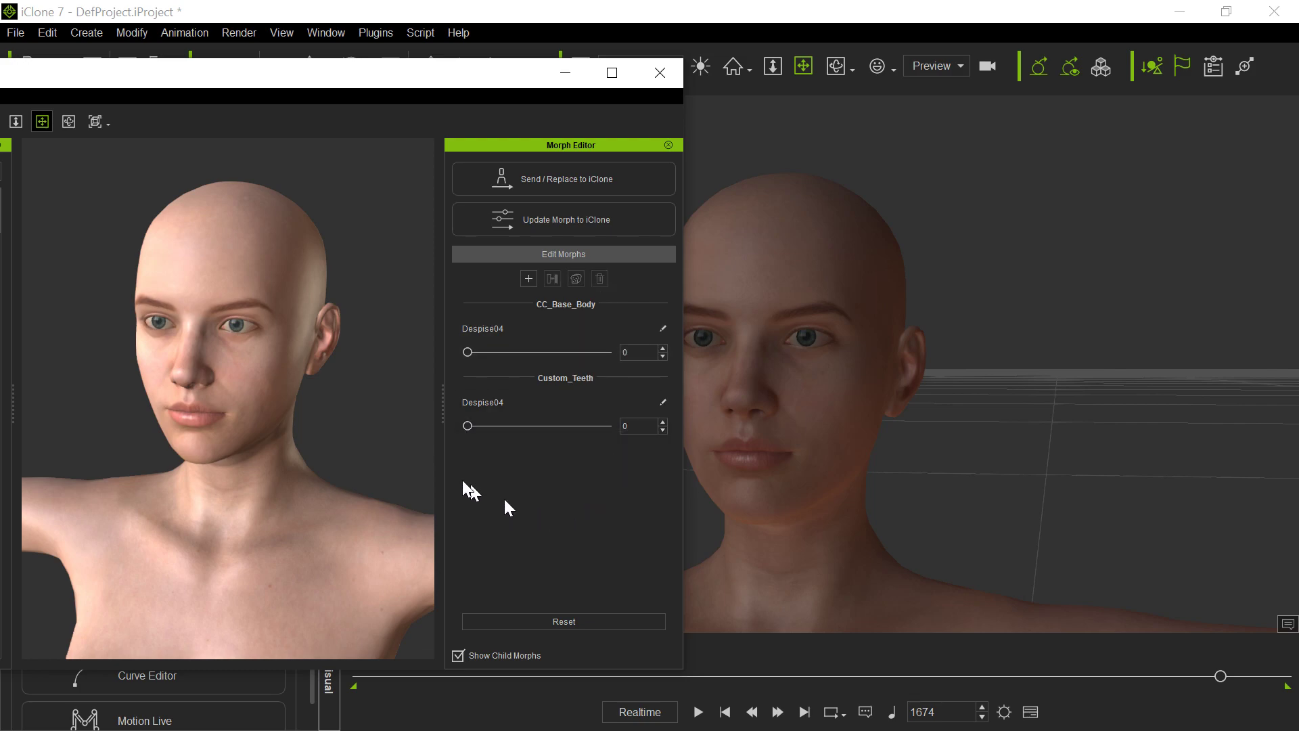
- Delete the Custom_Teeth morph and send the body-only Despise04 morph to iClone
click(595, 404)
click(600, 280)
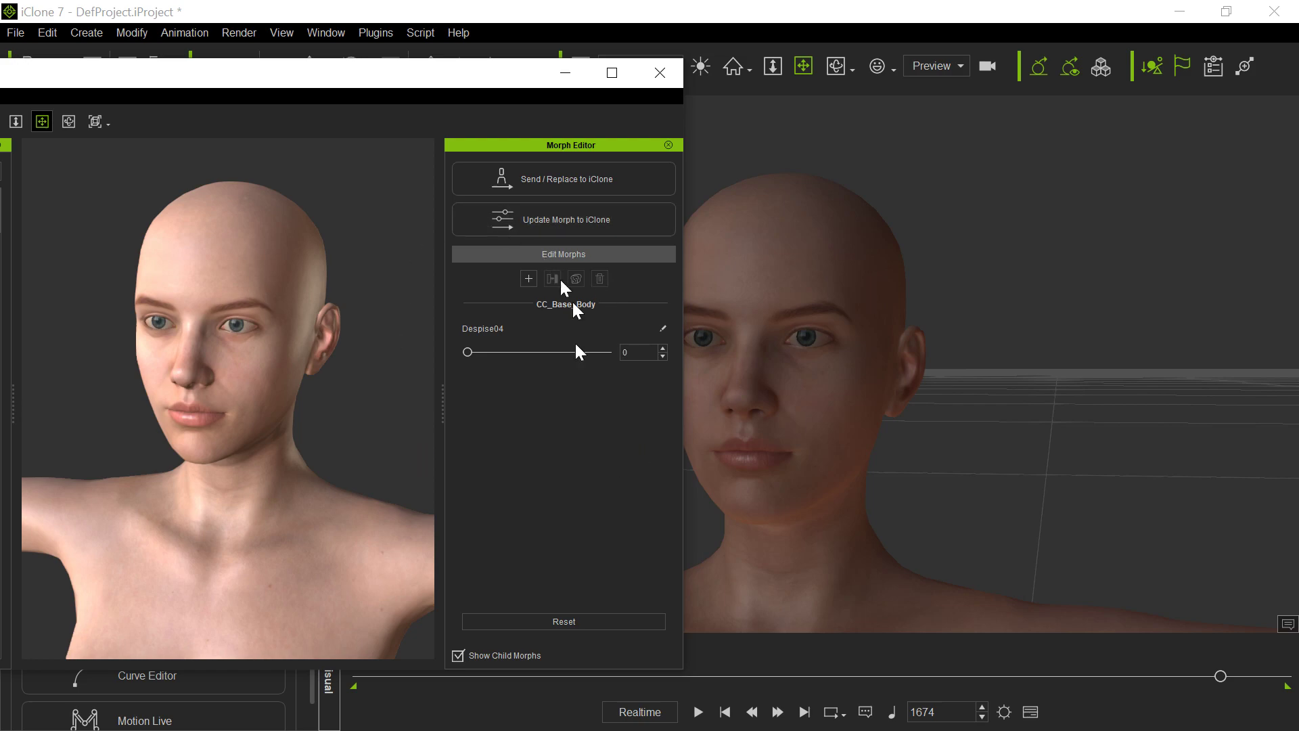
click(572, 179)
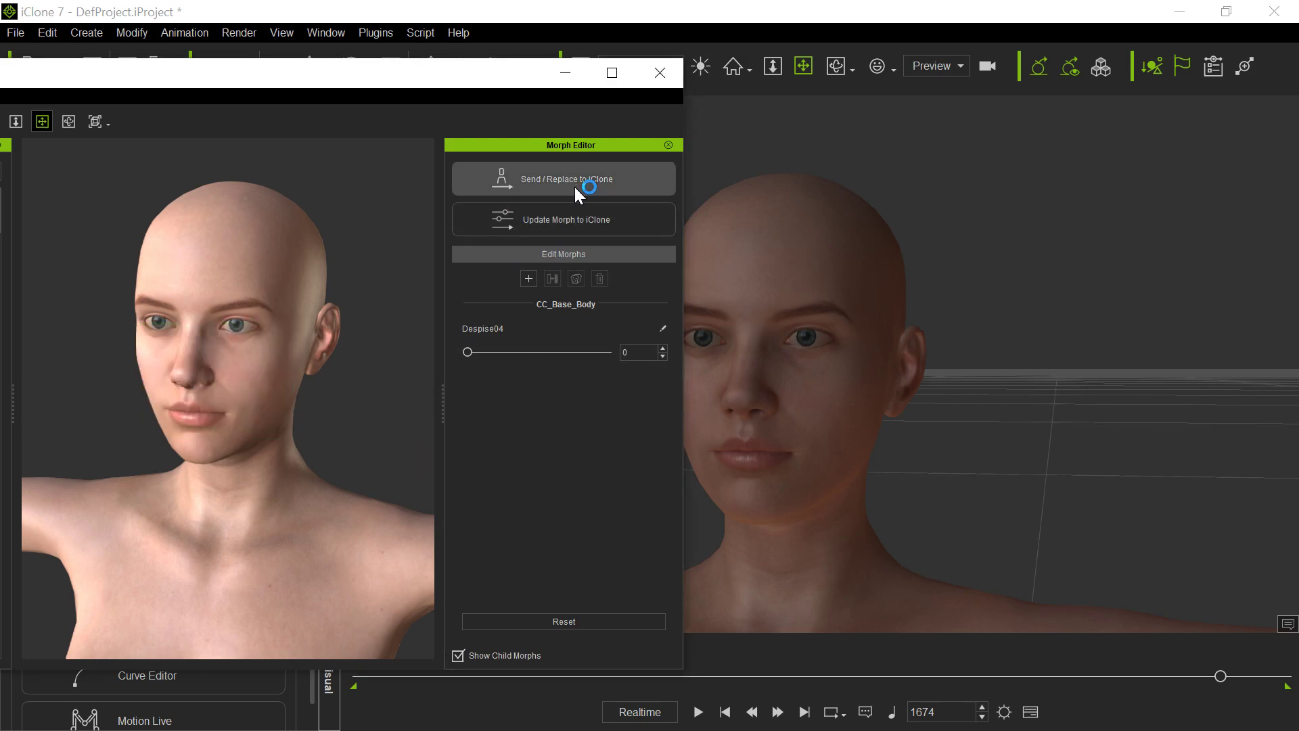
drag(492, 74, 460, 79)
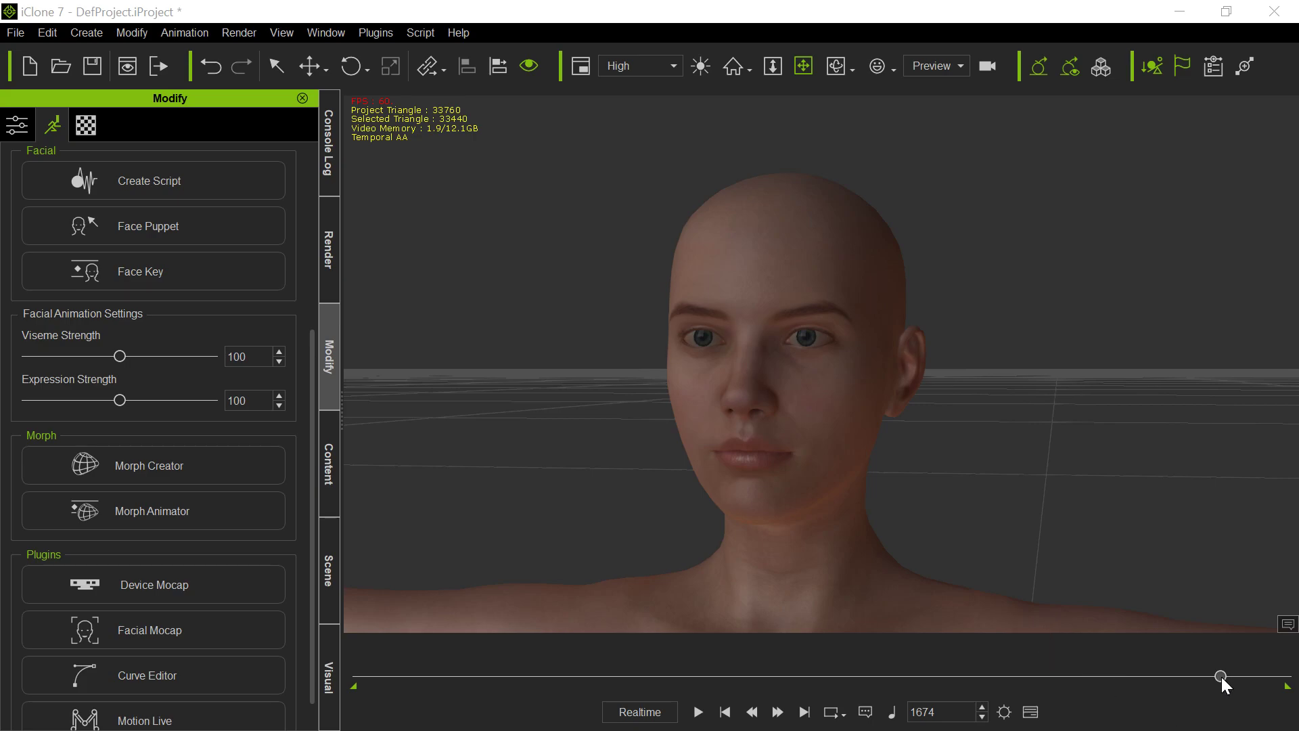
- In Morph Animator, key the Despise04 slider at full strength (100) at frame 156
drag(1221, 676, 324, 682)
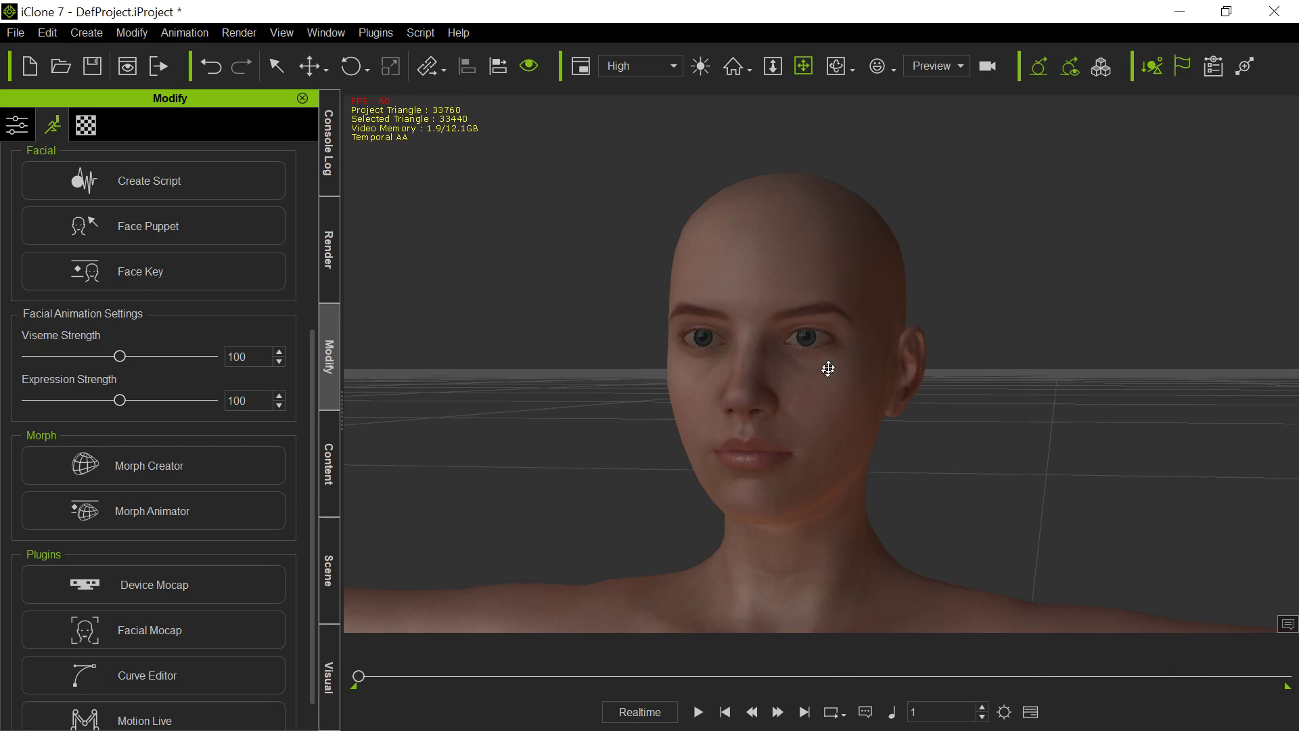
click(221, 521)
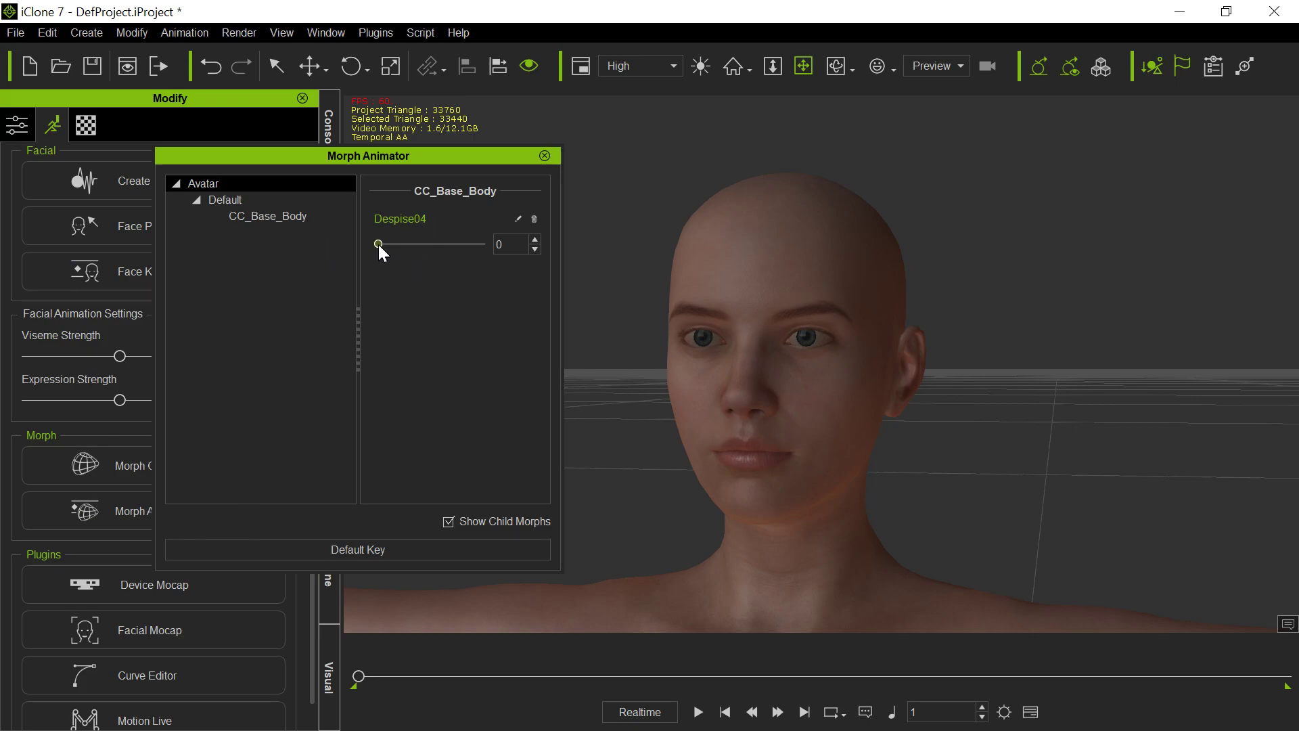
drag(379, 243, 322, 254)
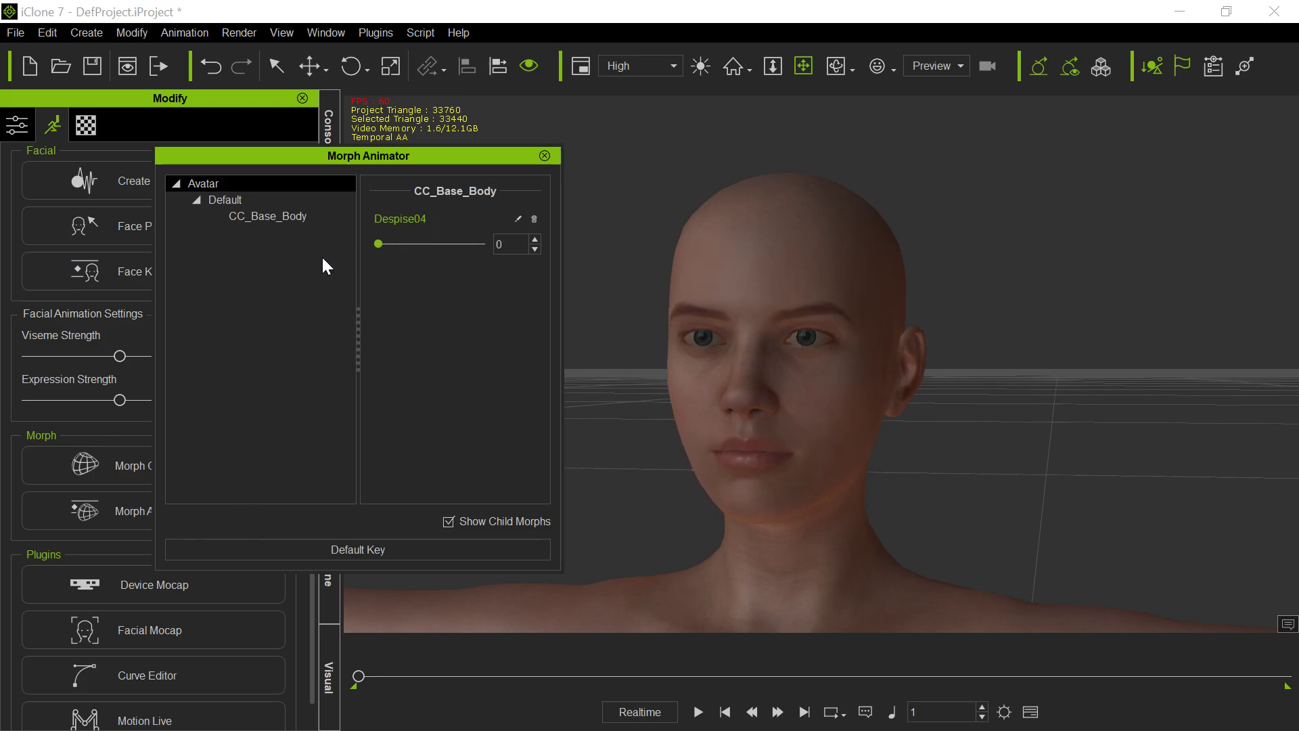
click(366, 677)
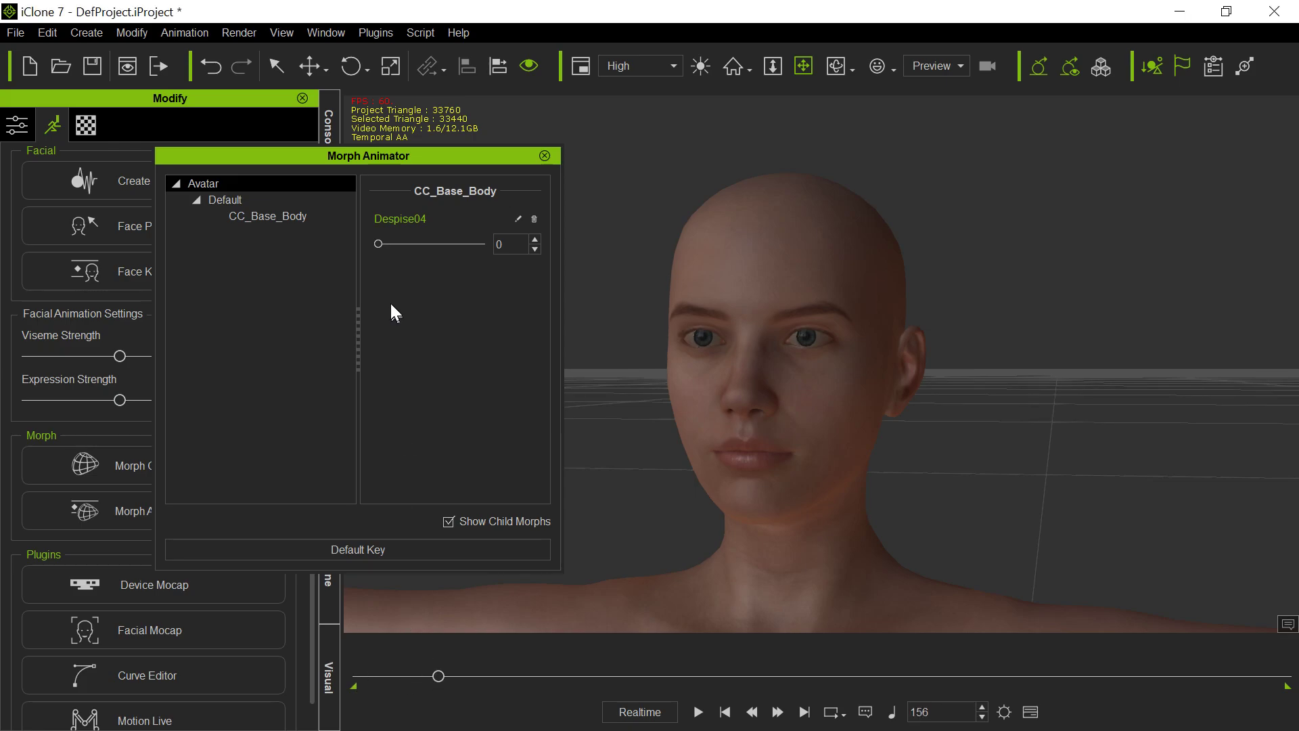
drag(378, 245, 531, 261)
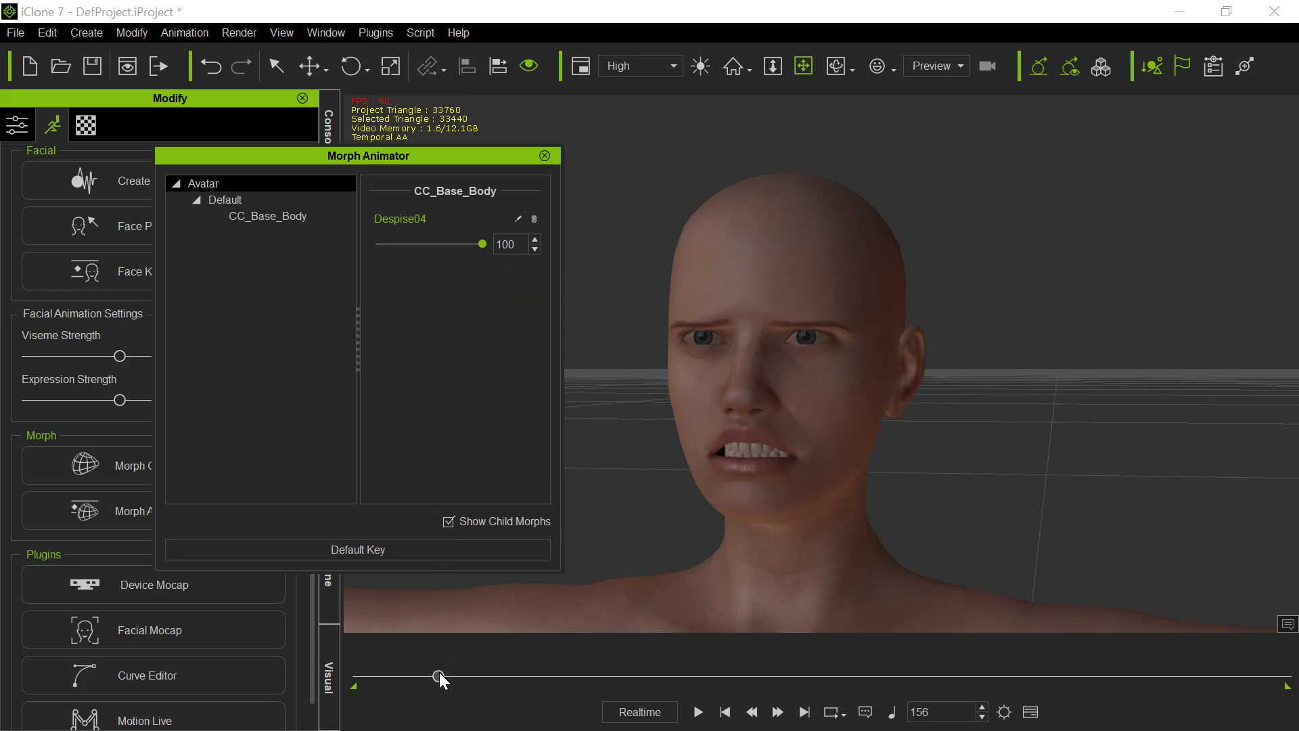
- Key Despise04 to 44 at frame 309 and 0 at frame 440, then show the Console Log
drag(441, 675, 518, 675)
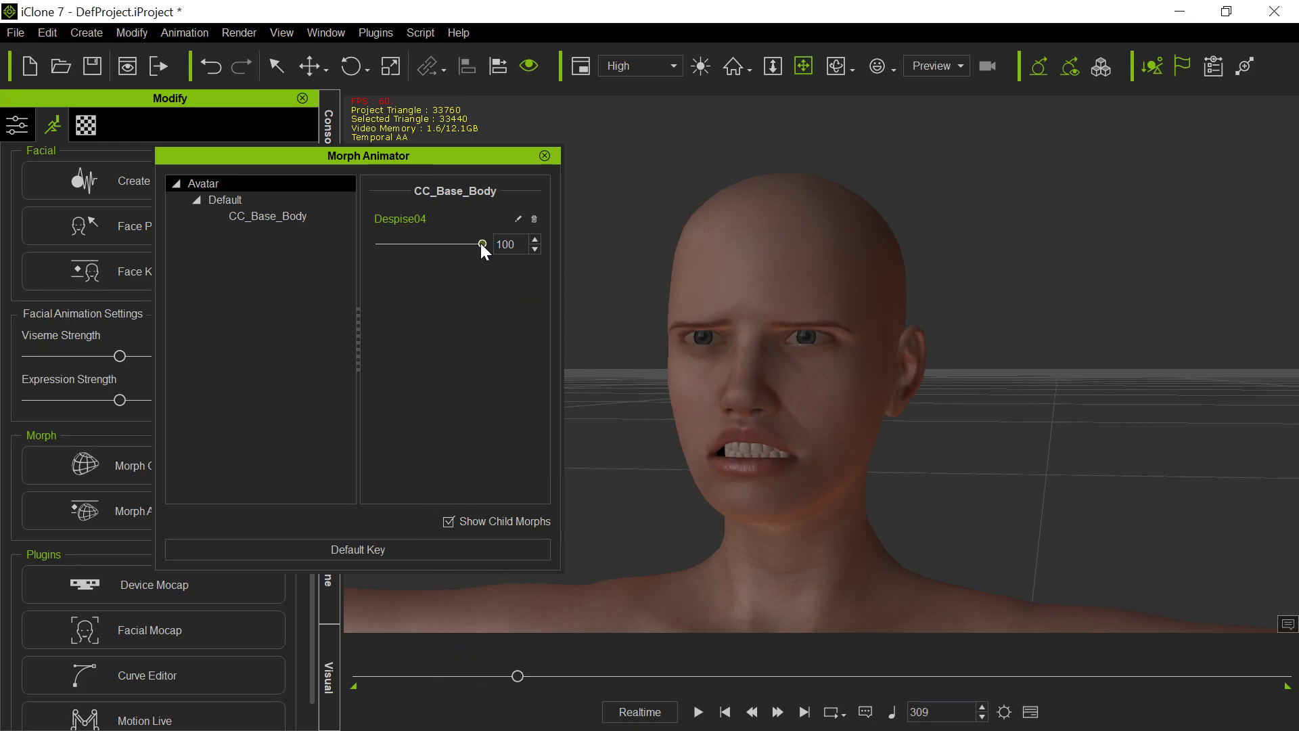
drag(482, 244, 425, 250)
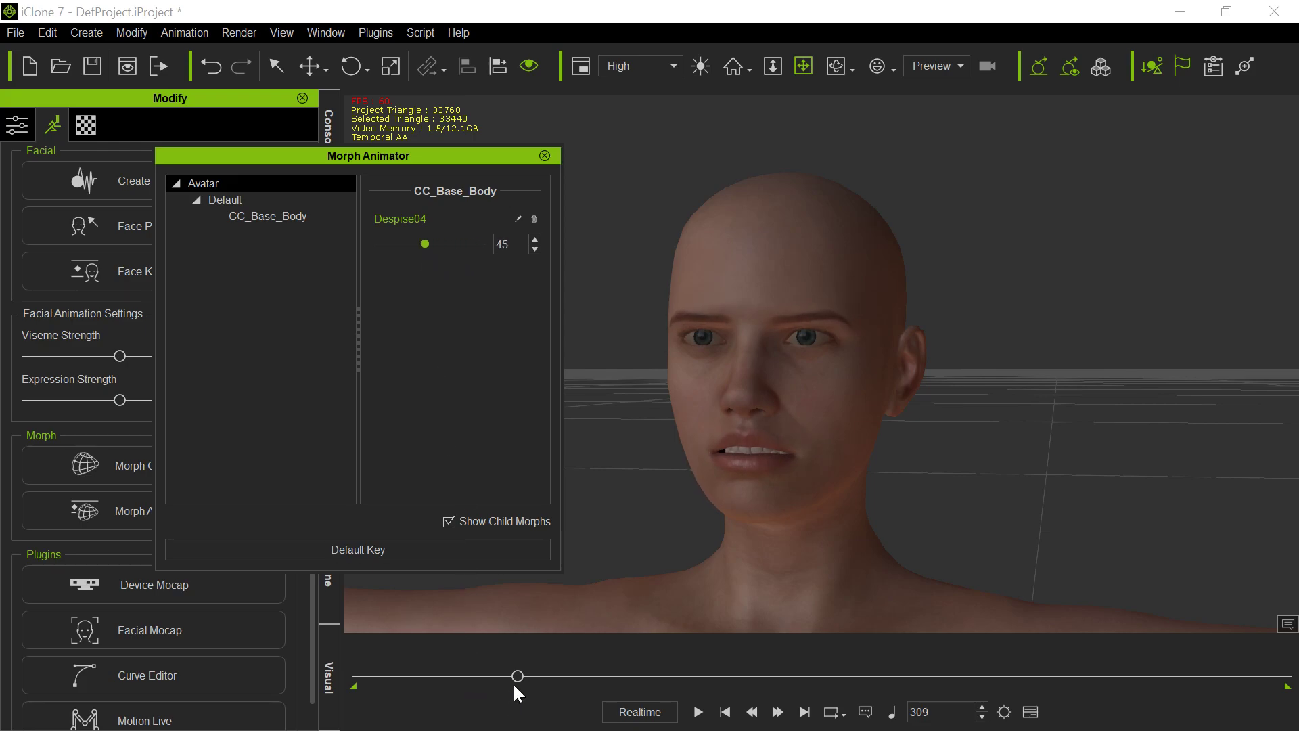
drag(518, 675, 585, 675)
drag(423, 249, 331, 276)
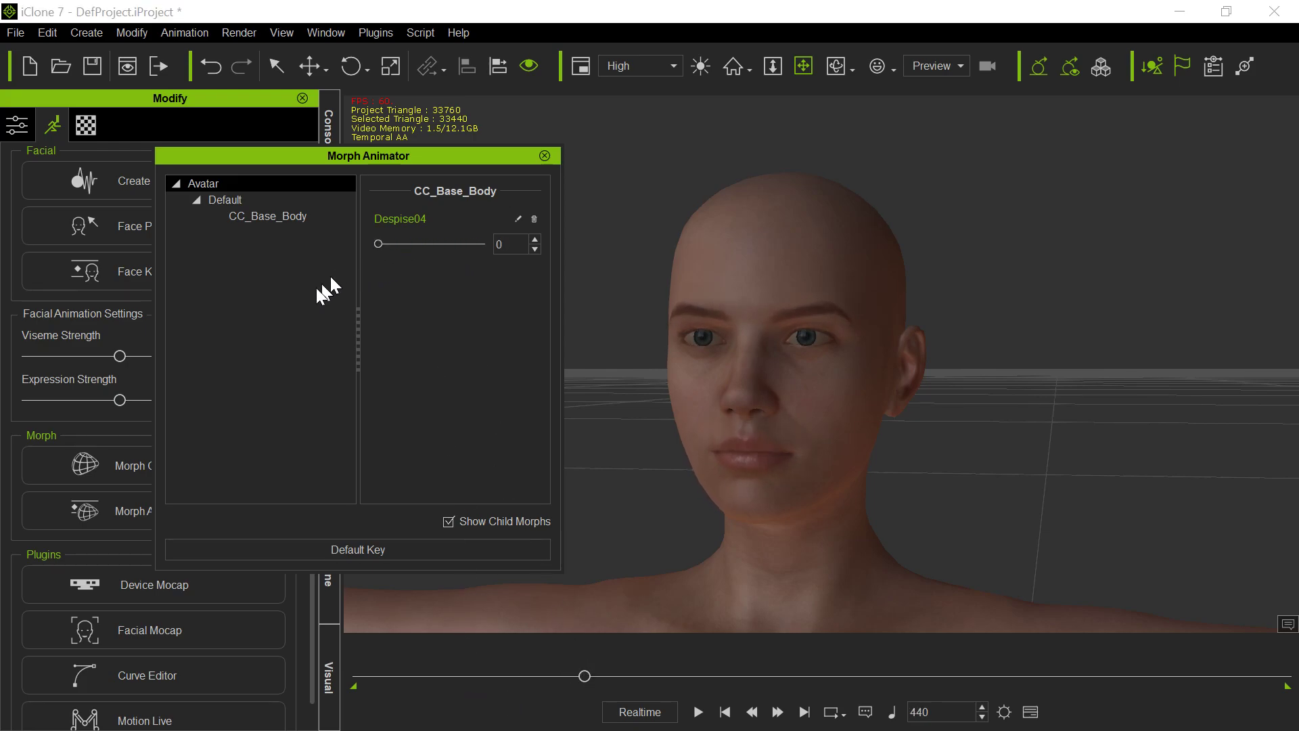
click(328, 120)
- Apply the G6 face animation Heidi_Talk 2 to the avatar in iClone 7
key(alt+Tab)
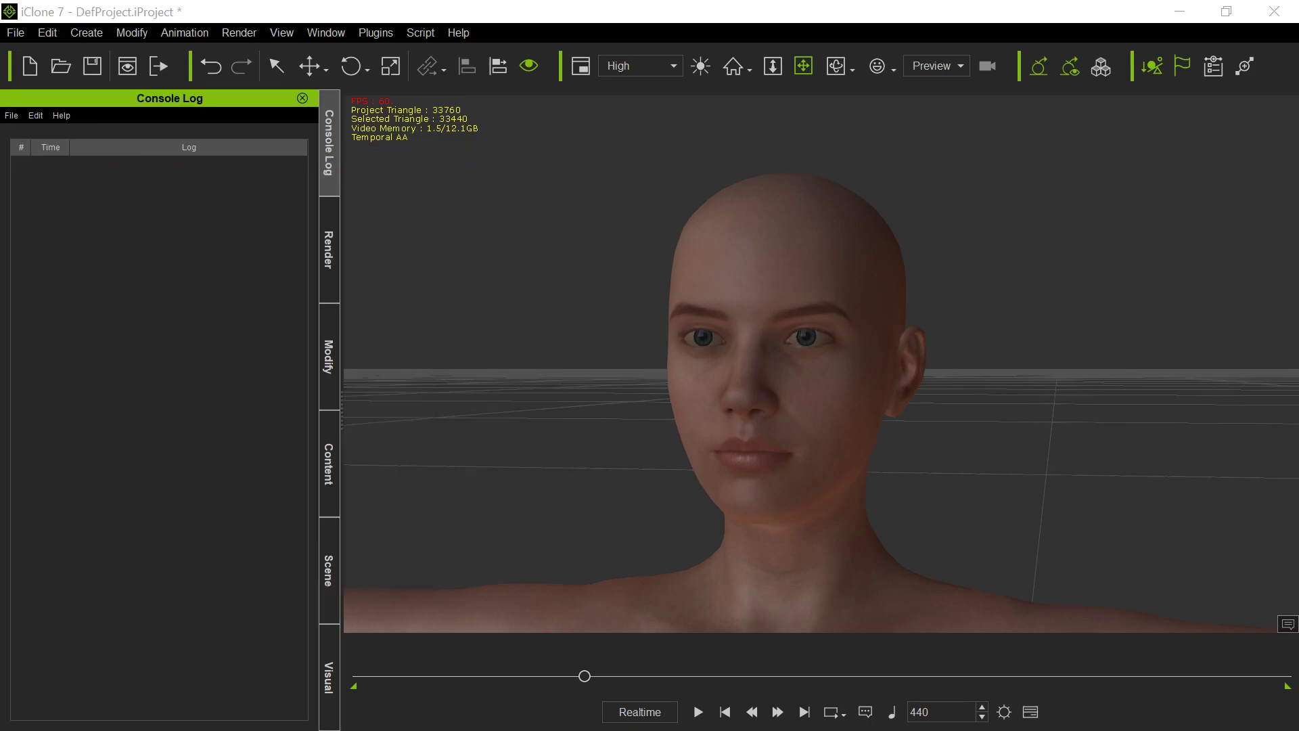
click(330, 460)
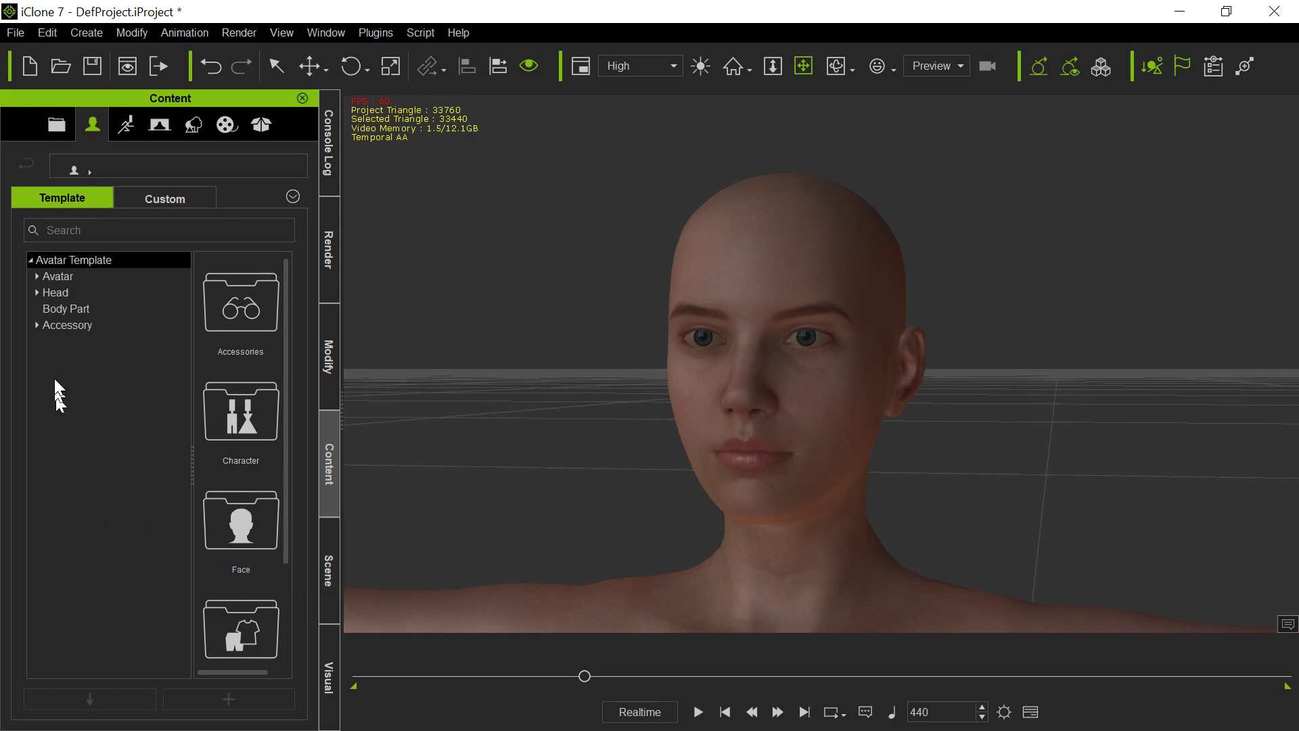
click(127, 123)
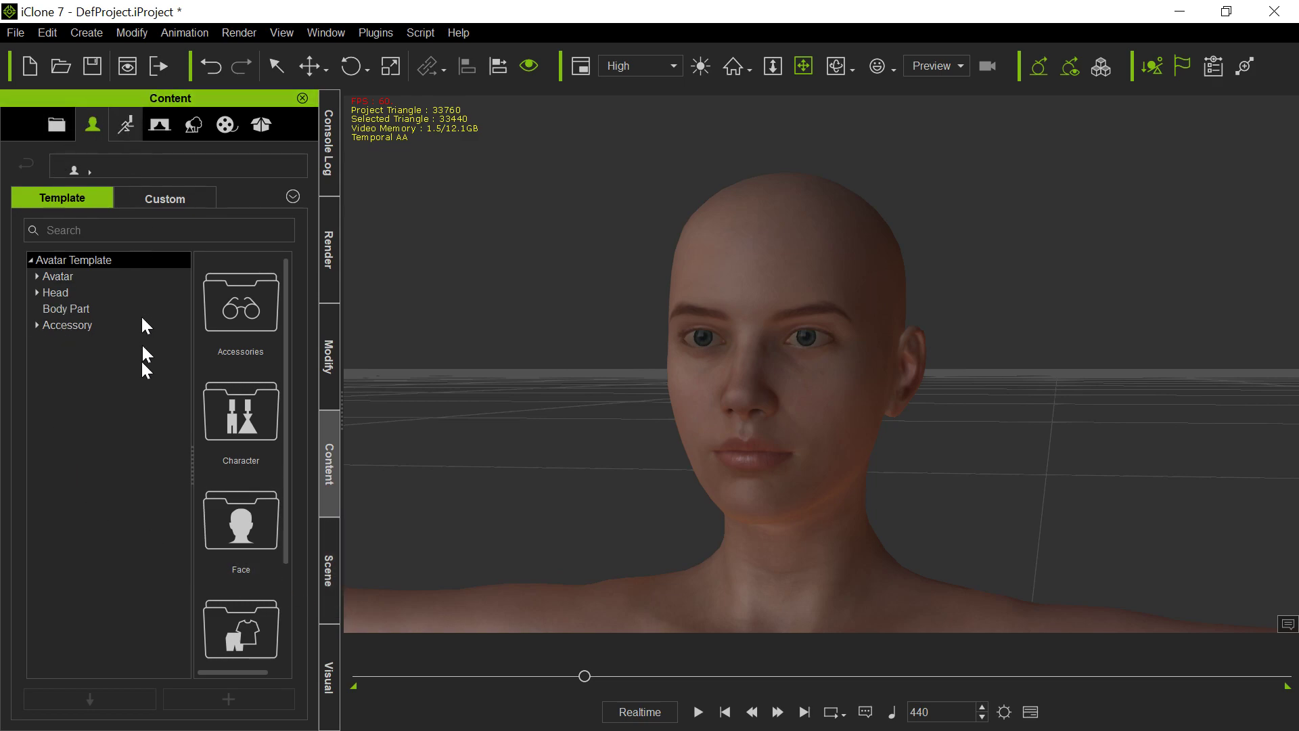
click(38, 325)
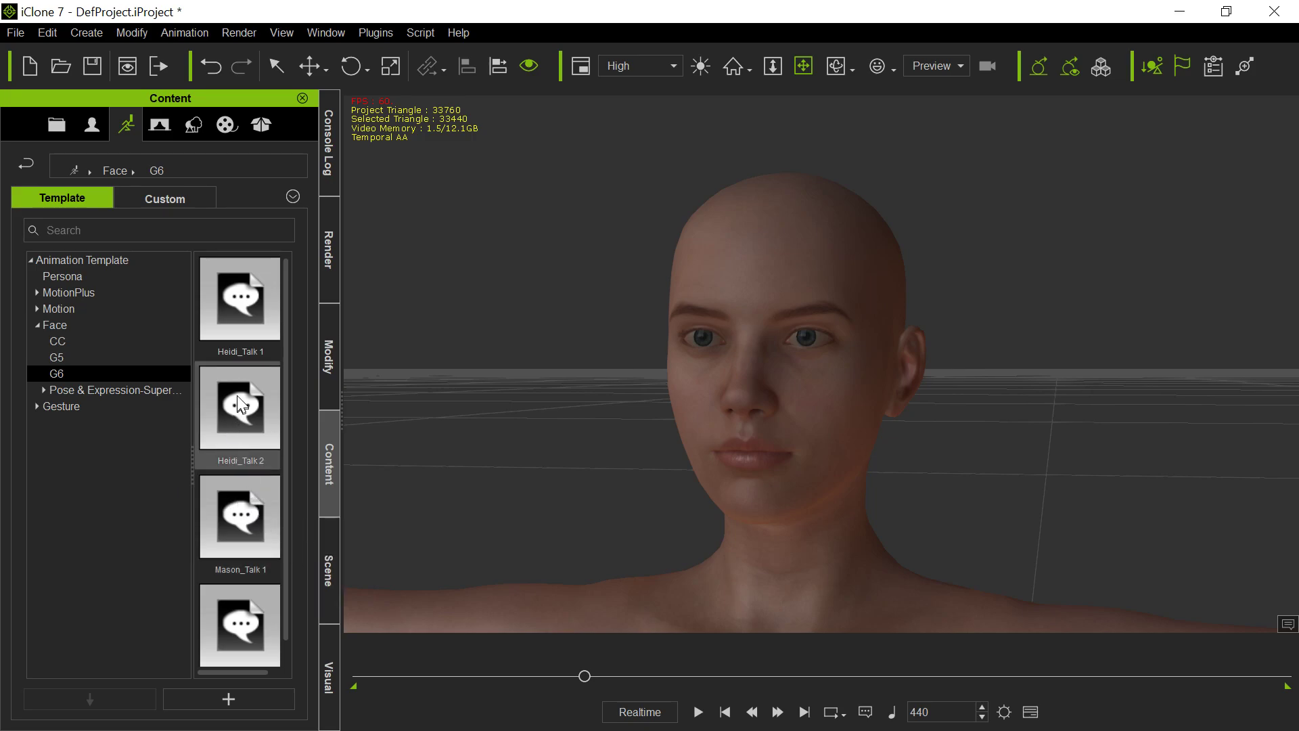
drag(245, 414, 785, 415)
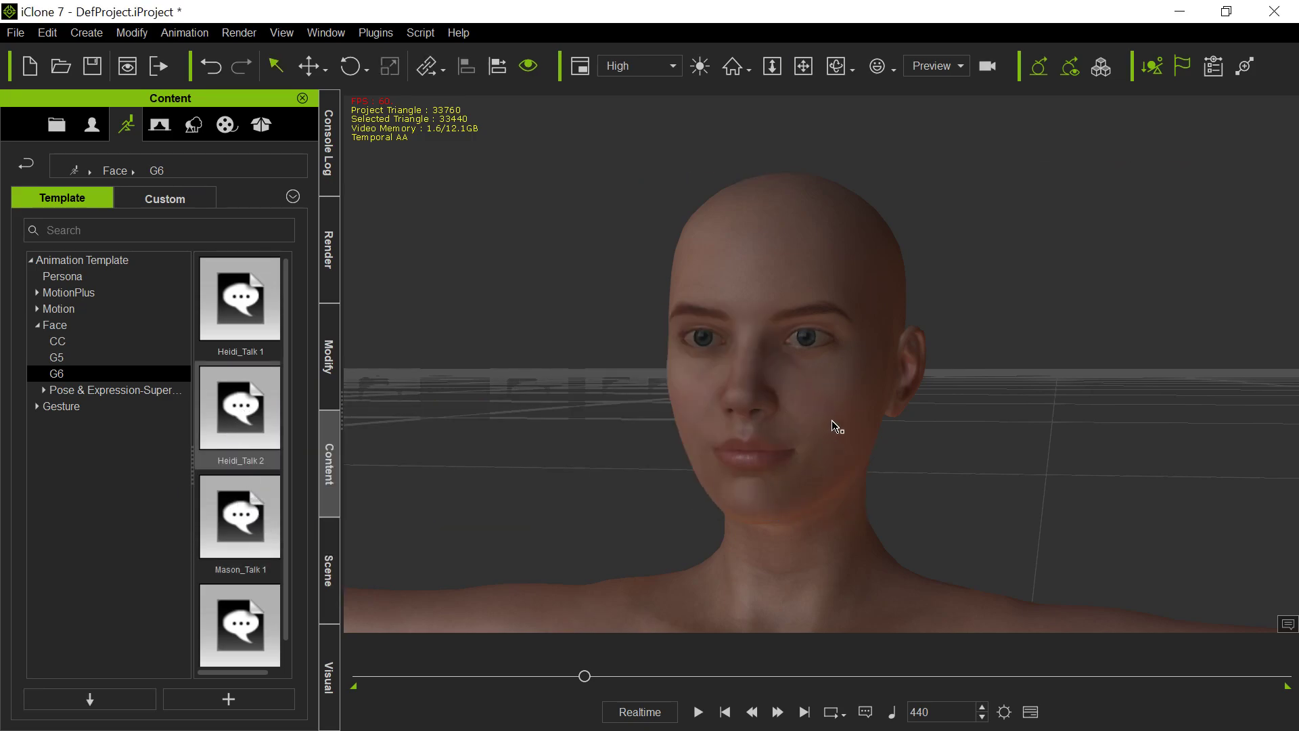
- Preview the talk animation, pausing at frame 646
click(698, 712)
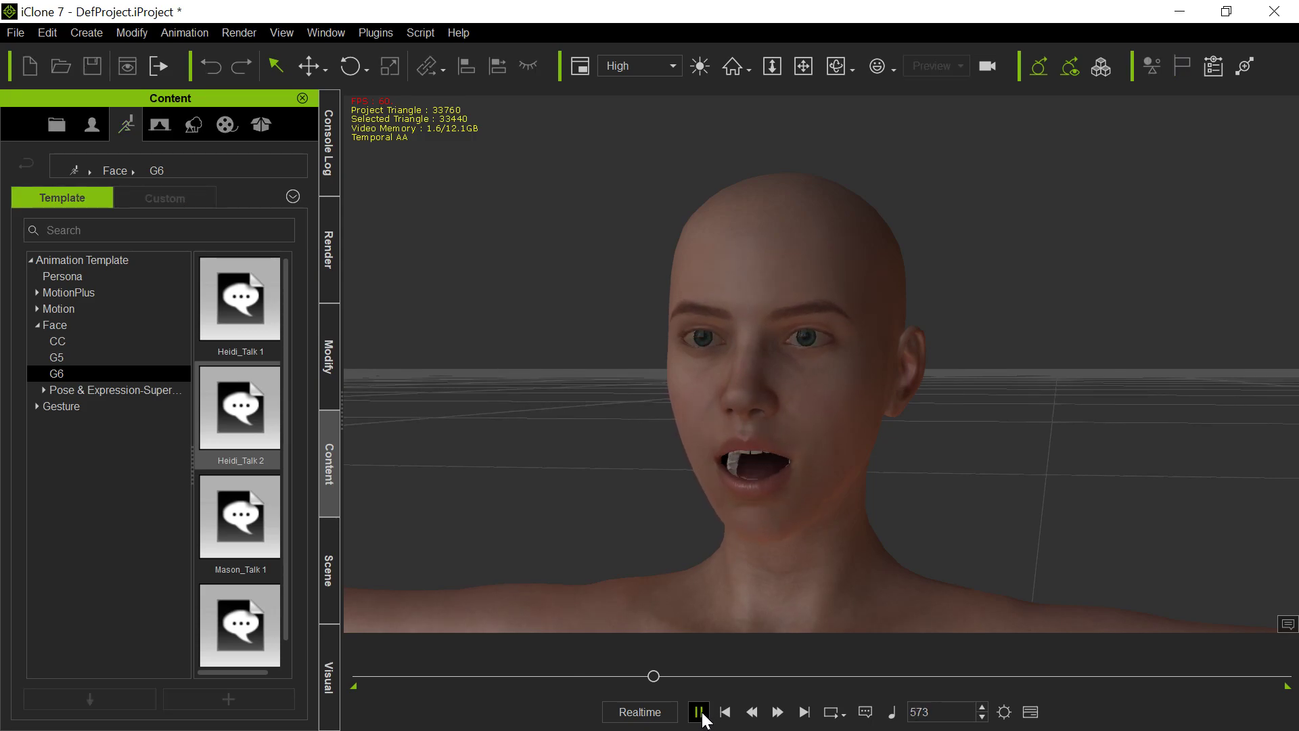
click(703, 718)
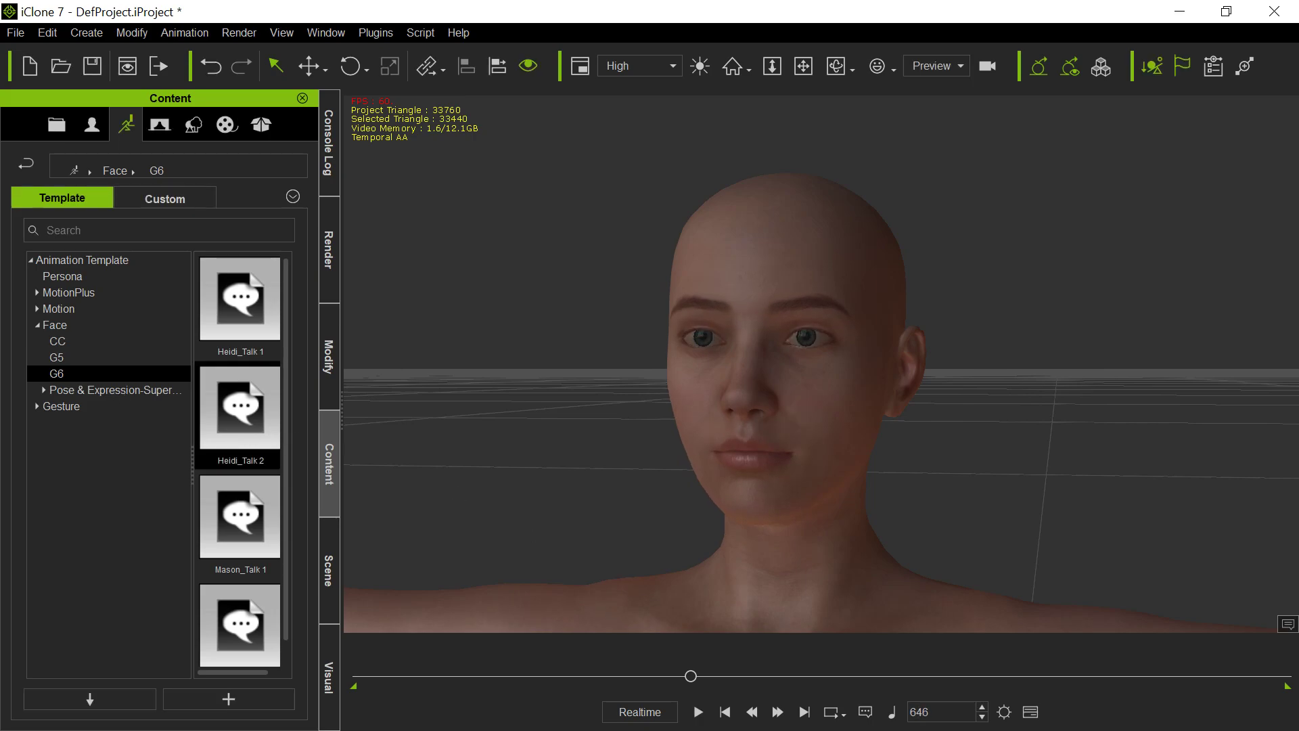
key(alt+Tab)
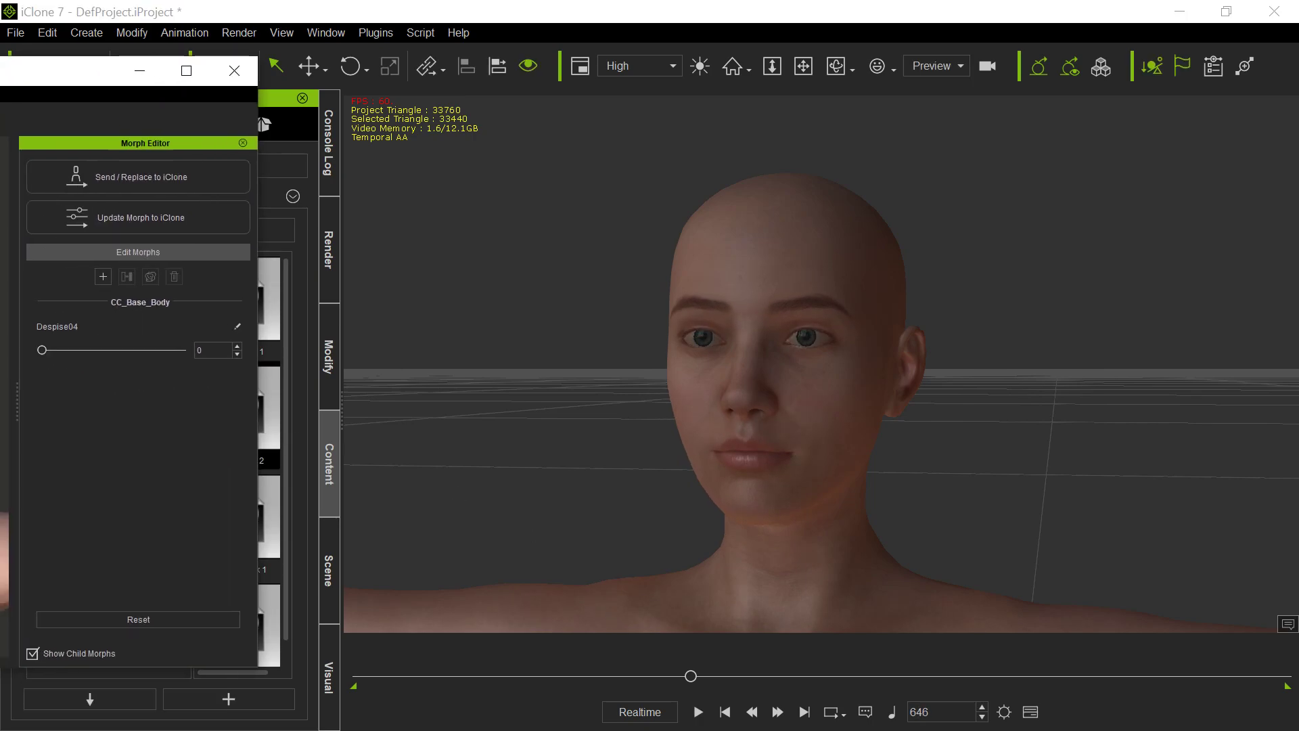
key(alt+Tab)
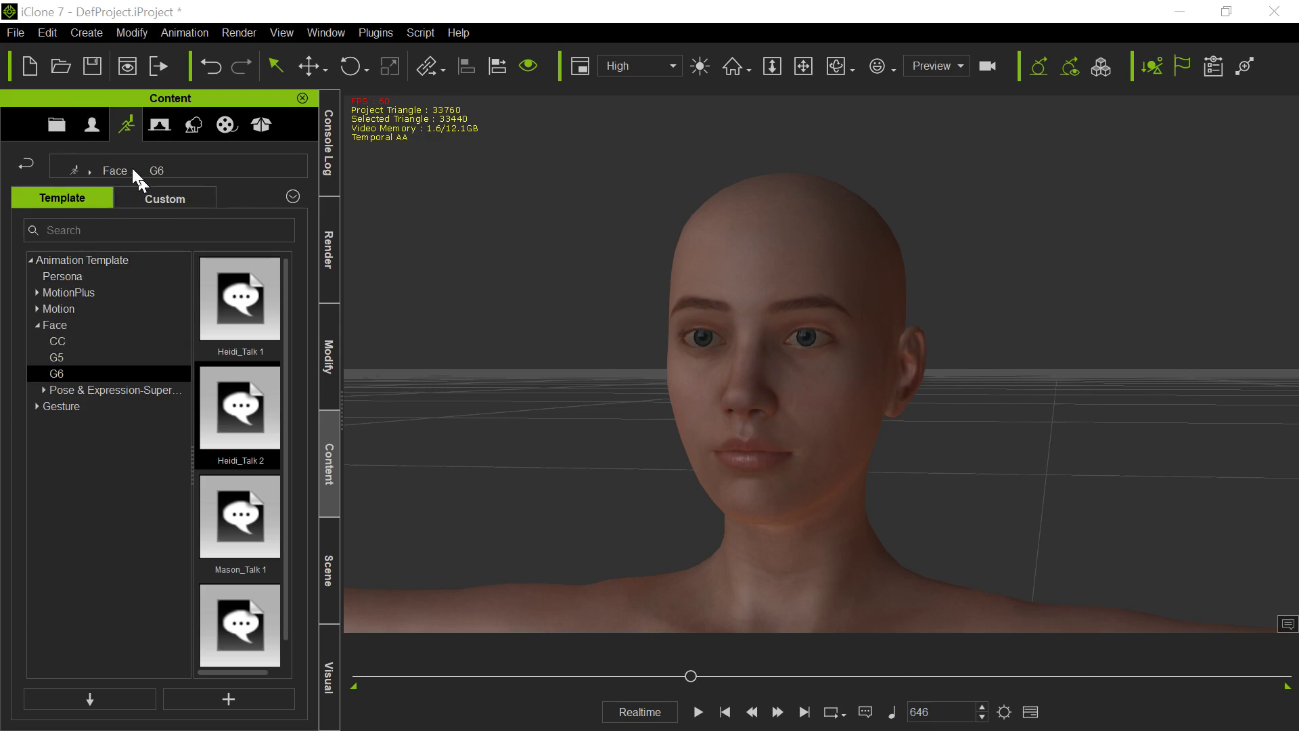
- In the Morph Animator, key Despise04 at 64 on frame 646
click(328, 358)
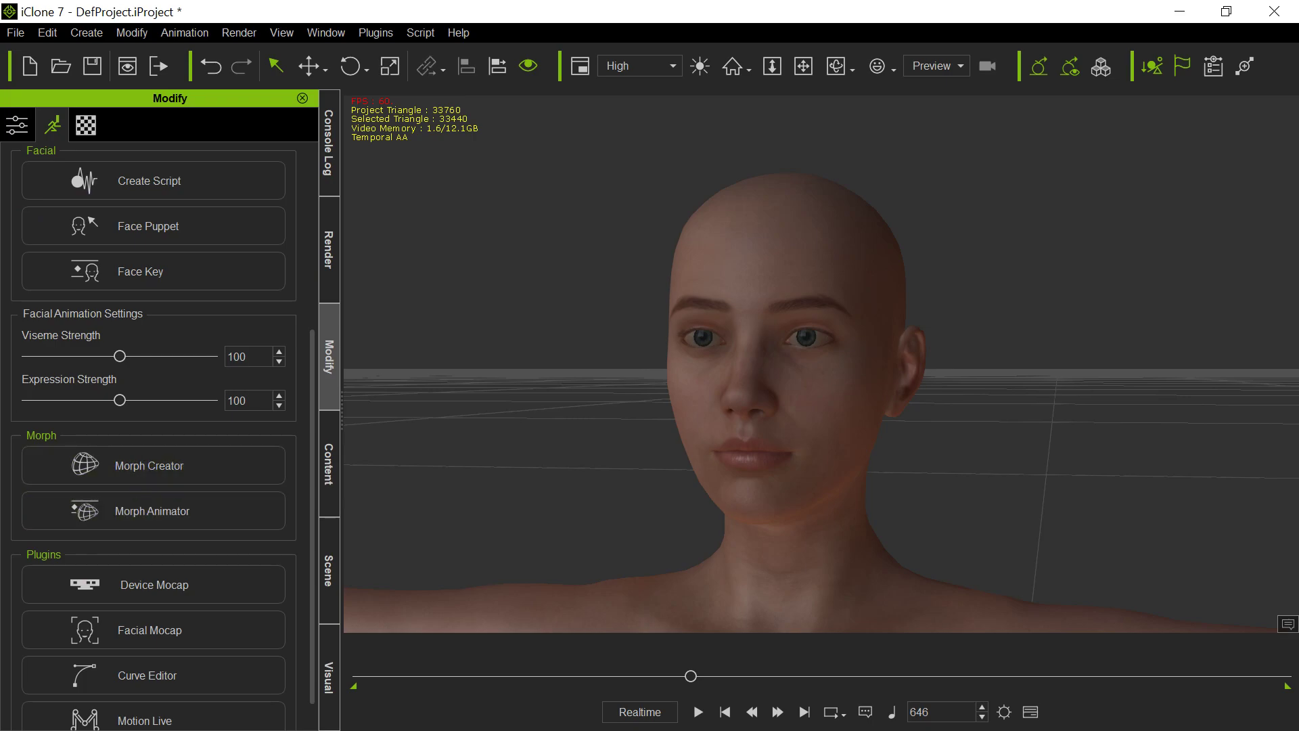
click(151, 511)
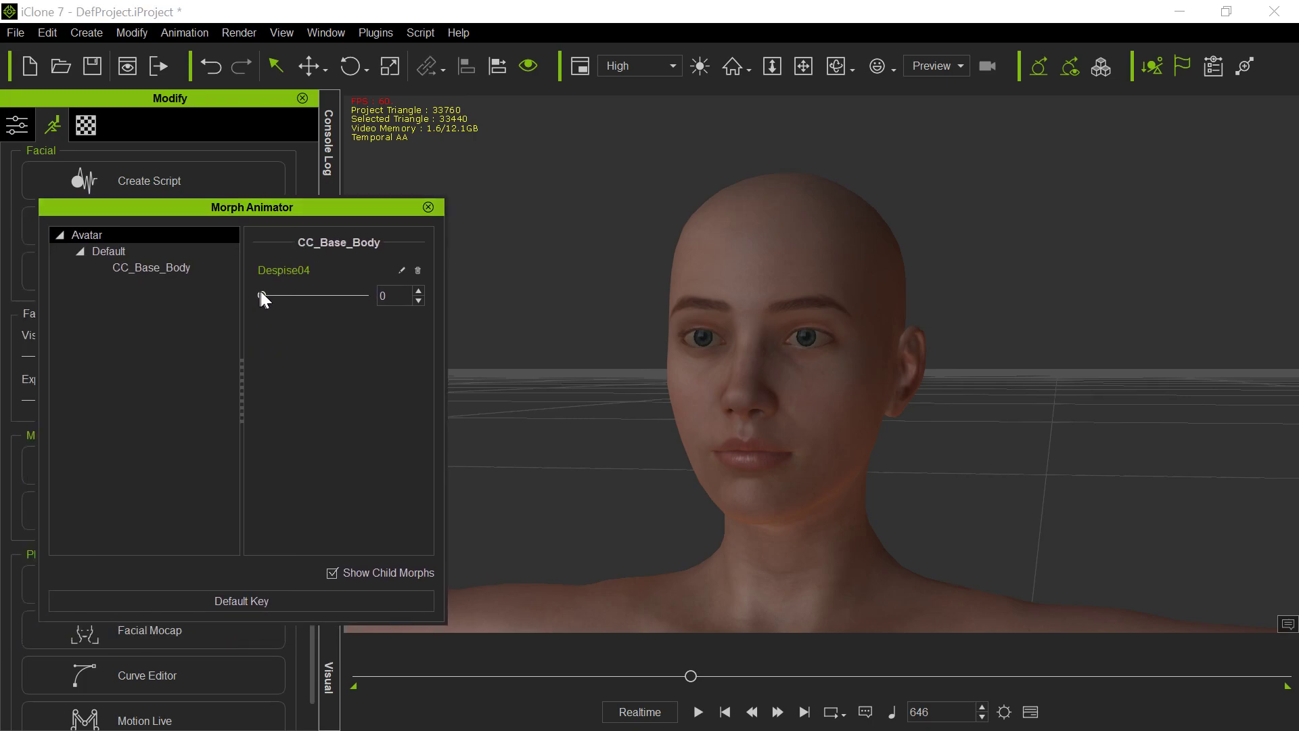
drag(261, 296, 326, 310)
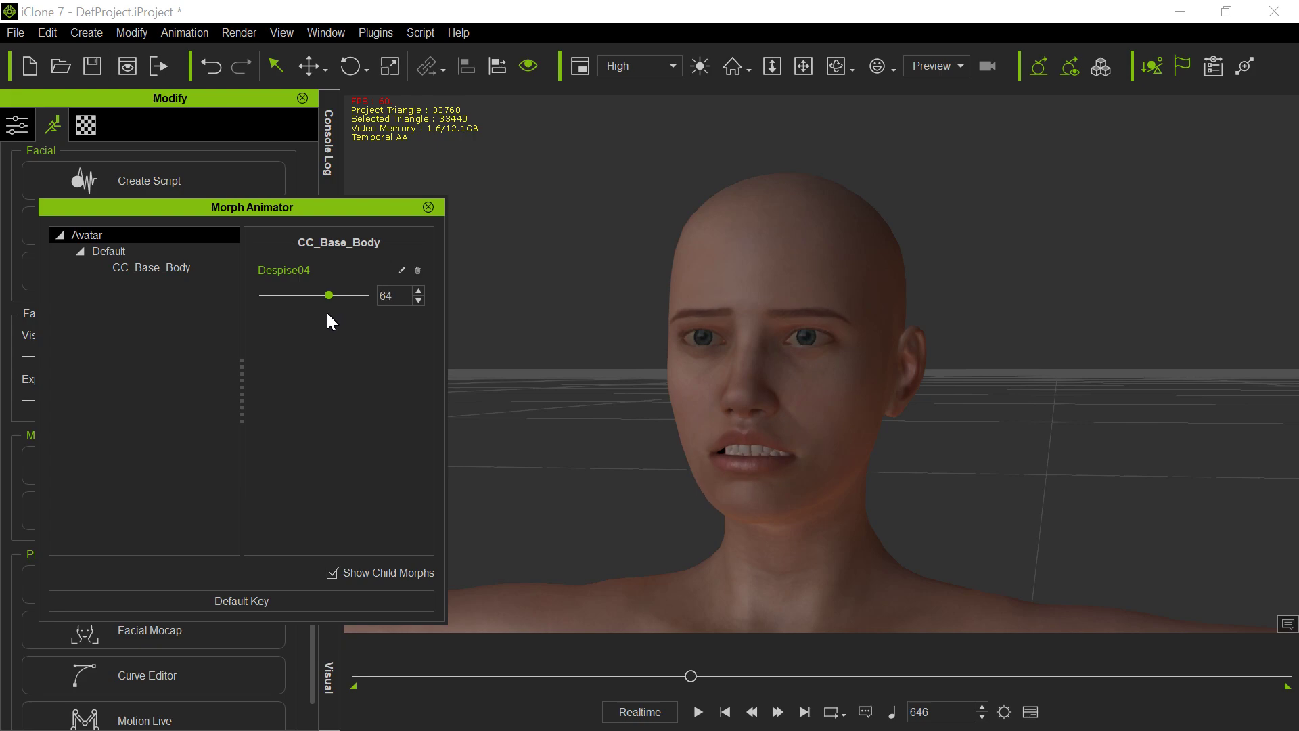
- Key Despise04 at 100 on frame 904 and 98 on frame 1008
click(700, 712)
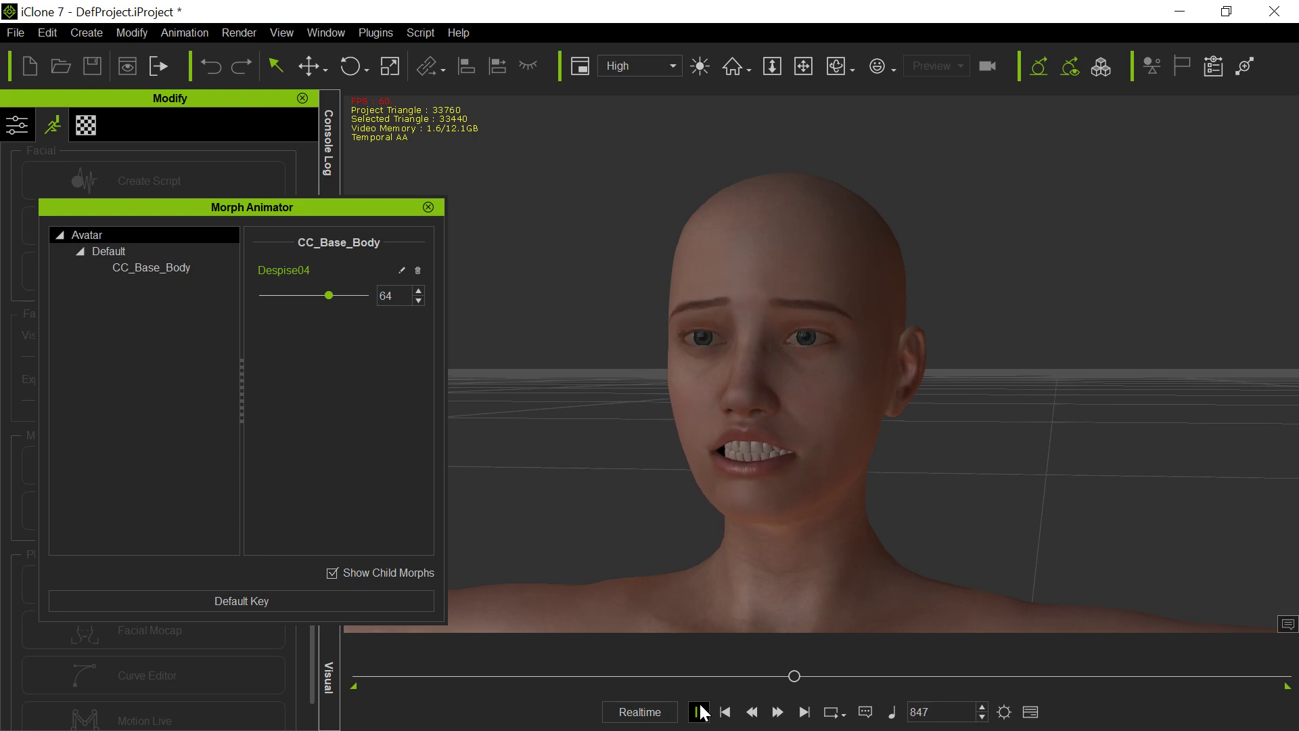
click(700, 711)
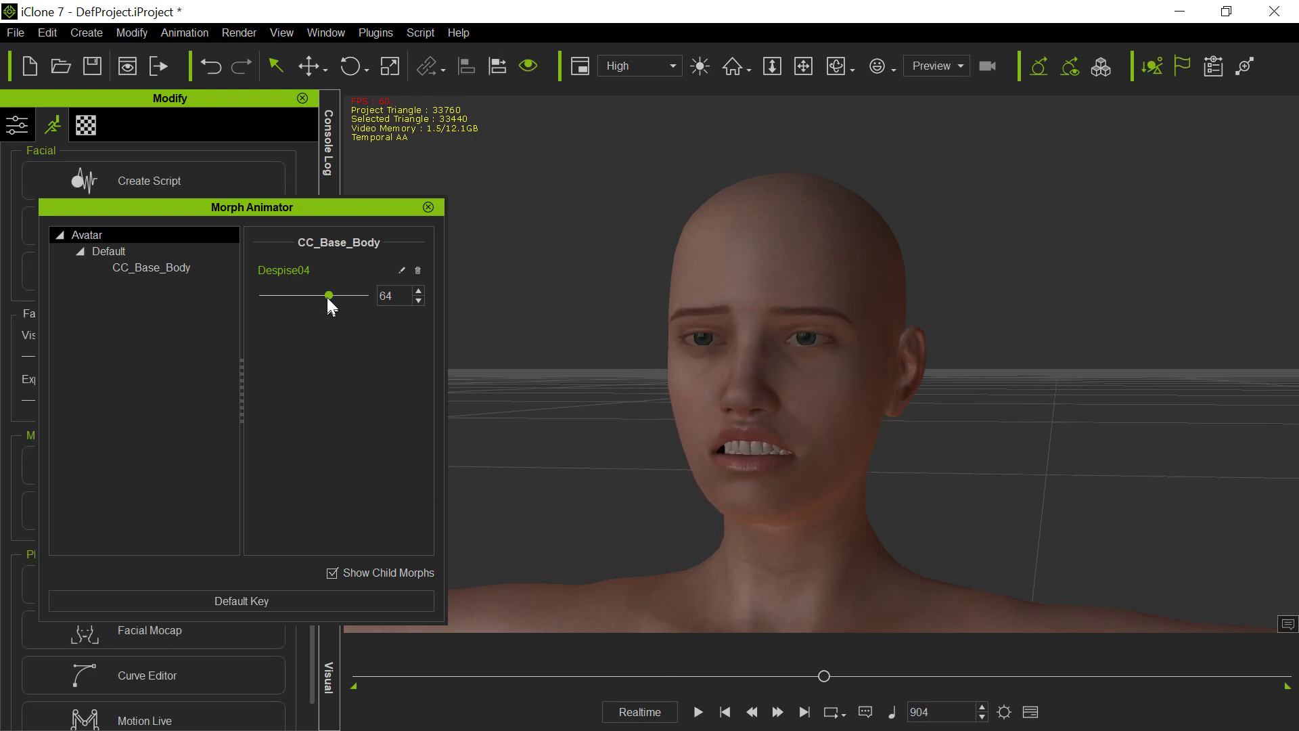
drag(328, 299, 402, 301)
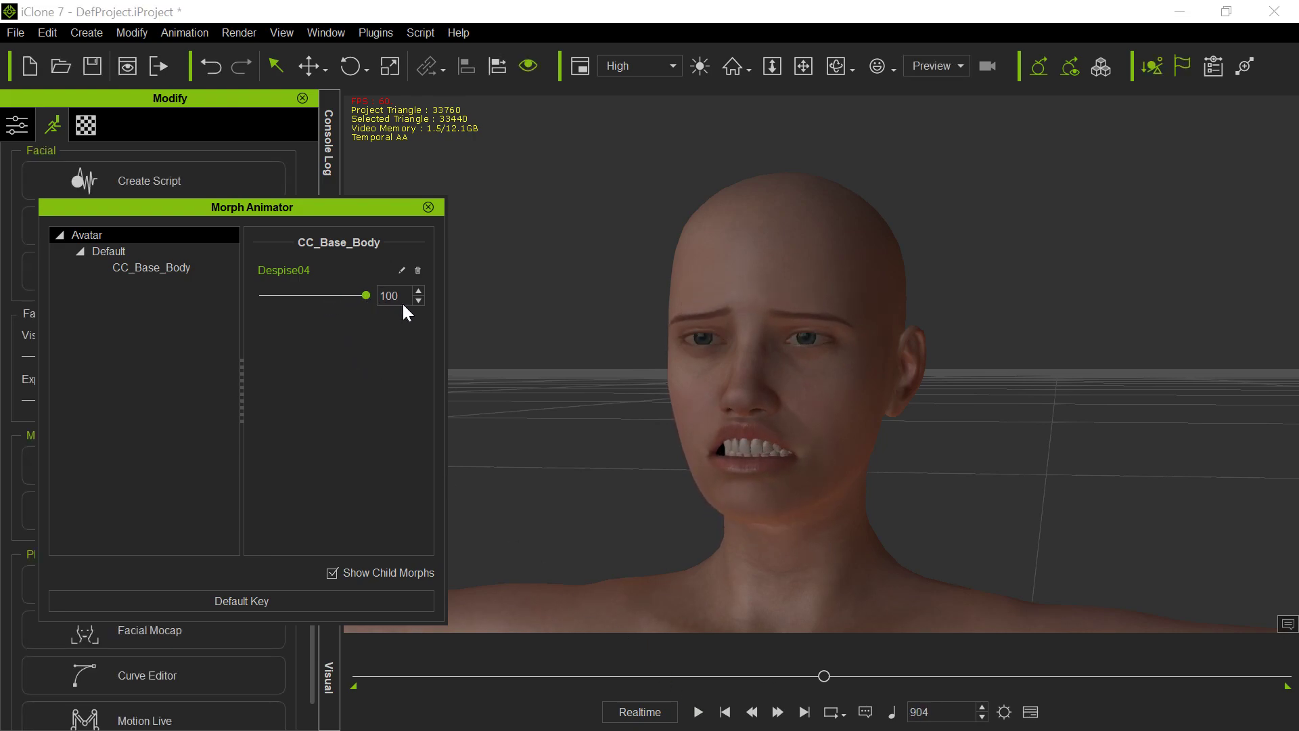
click(704, 711)
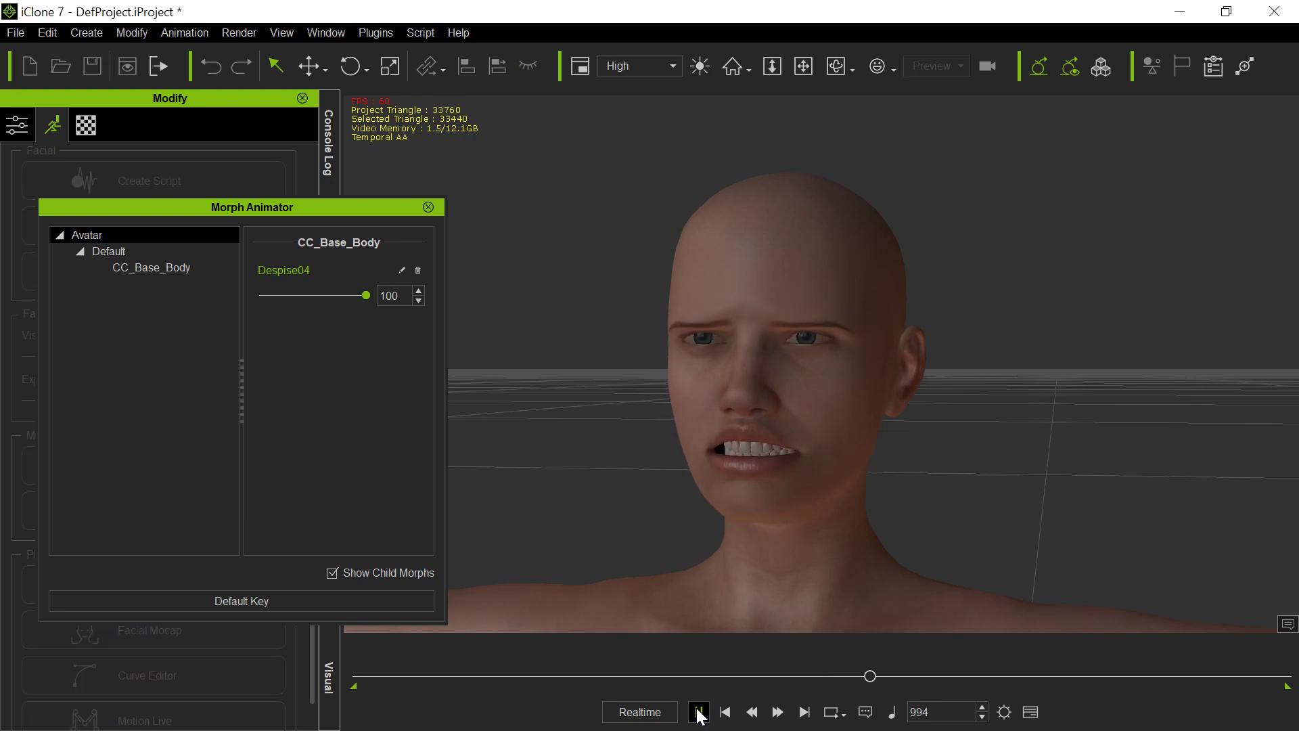
click(700, 712)
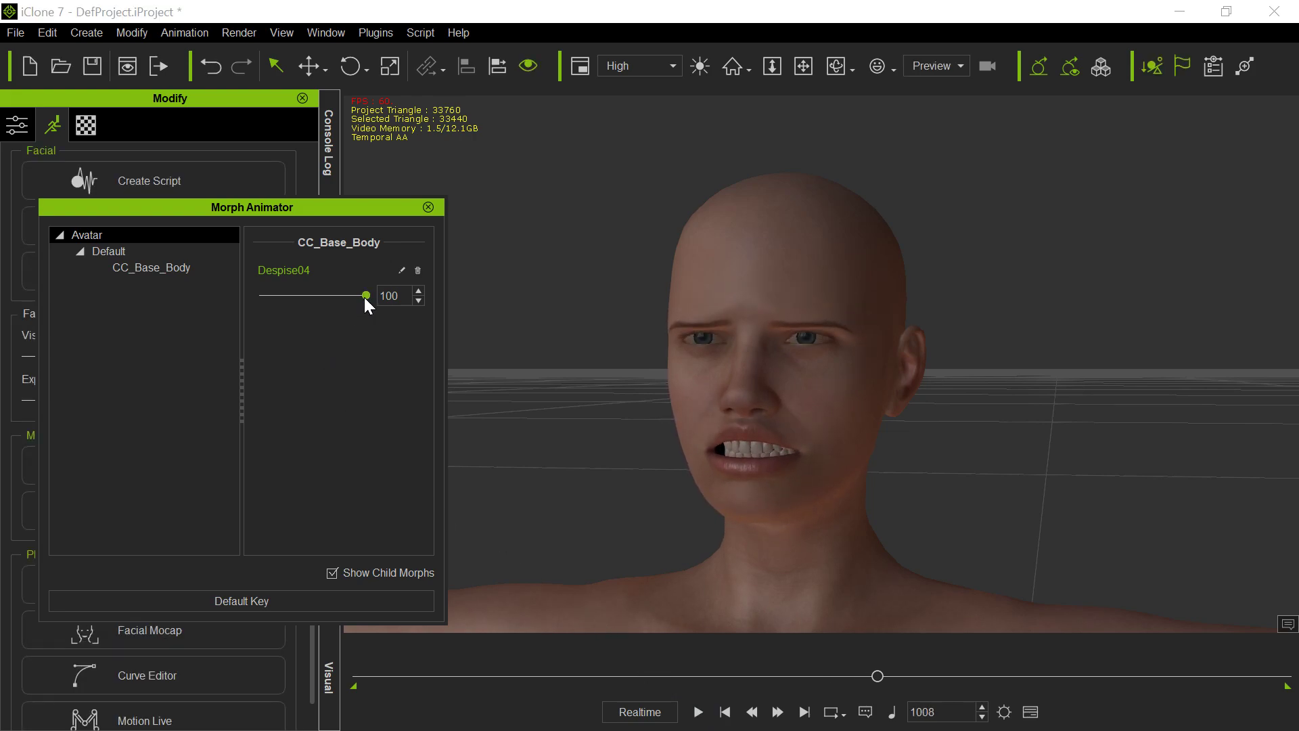
drag(366, 296, 364, 297)
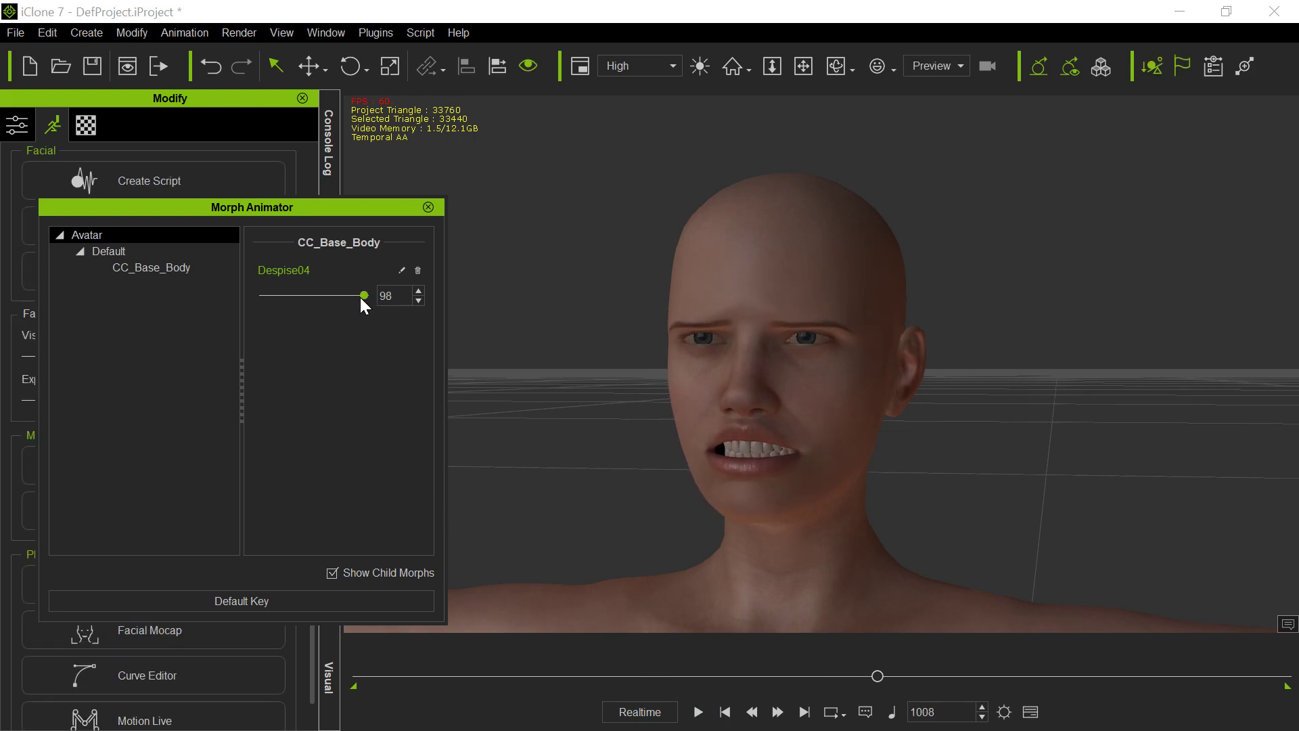
- Key Despise04 to 0 at frame 1107, then replay from frame 326
click(701, 712)
click(700, 712)
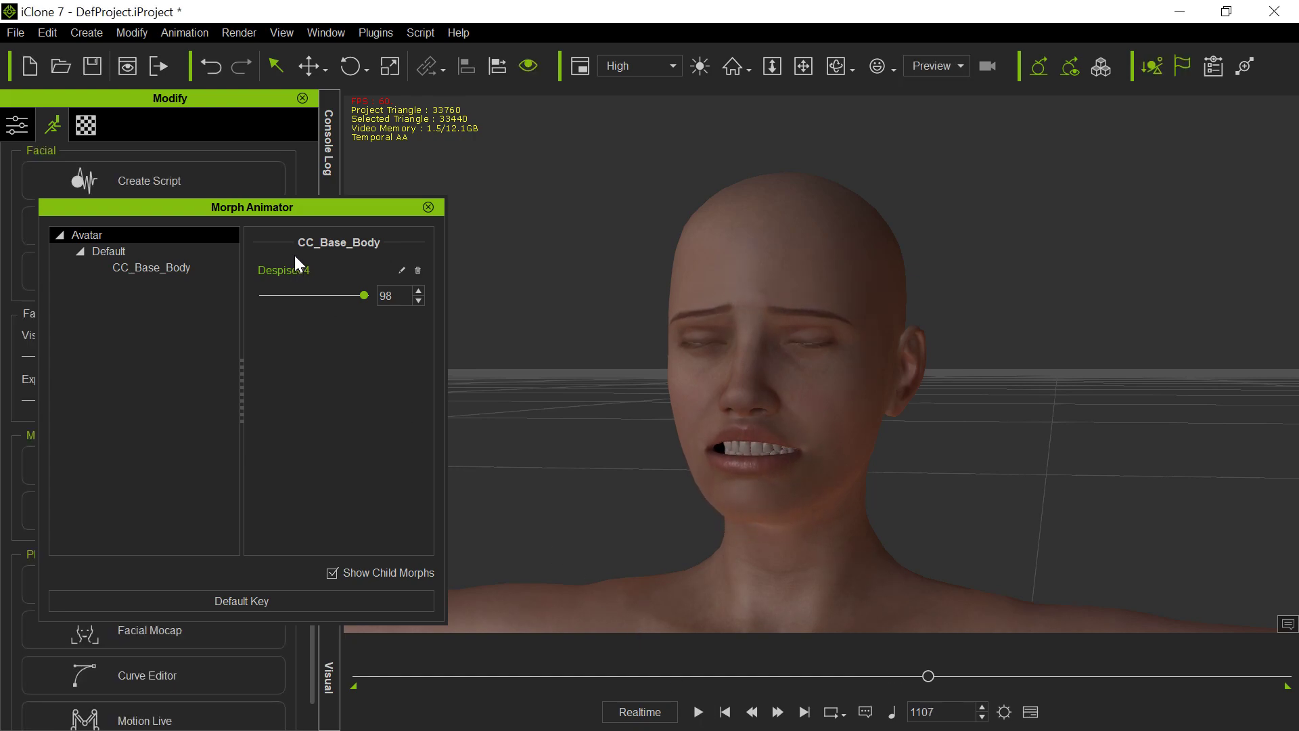
drag(359, 294, 205, 302)
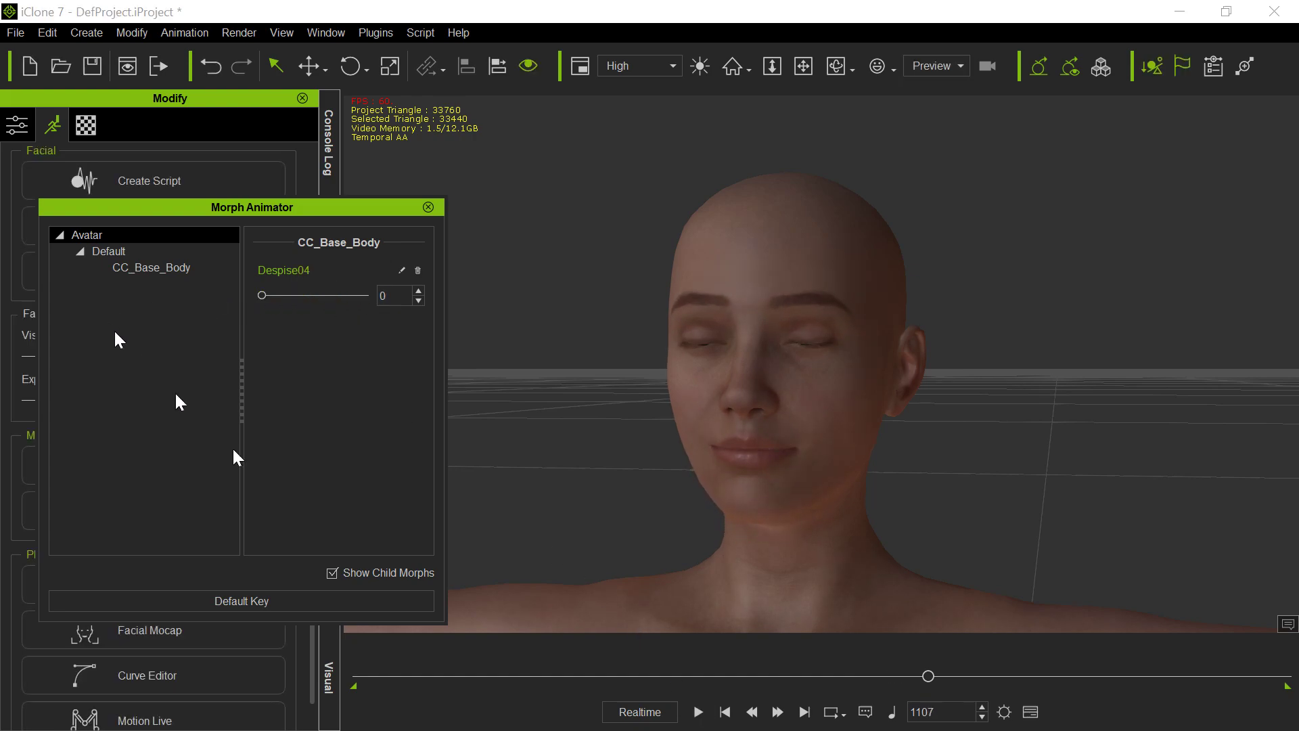
drag(927, 676, 528, 670)
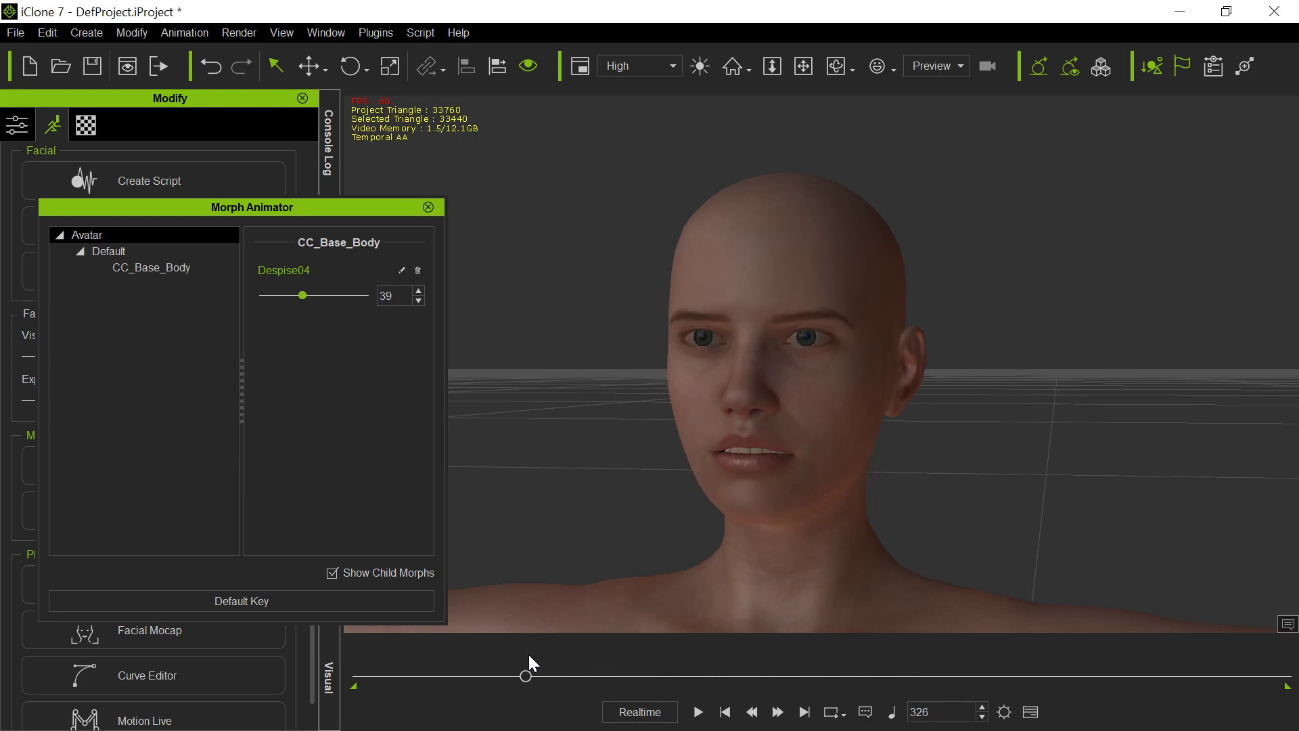
click(702, 712)
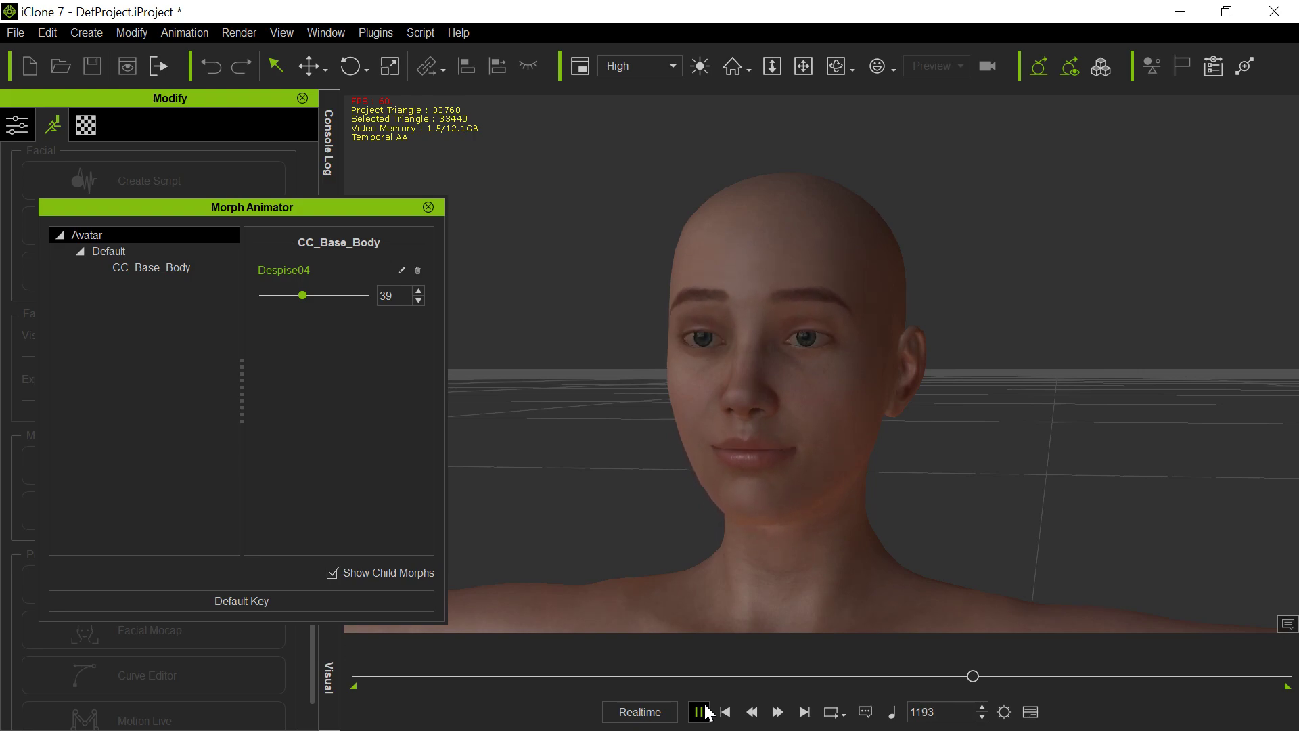
- Pause playback at frame 1235, with Despise04 back at 0
click(703, 712)
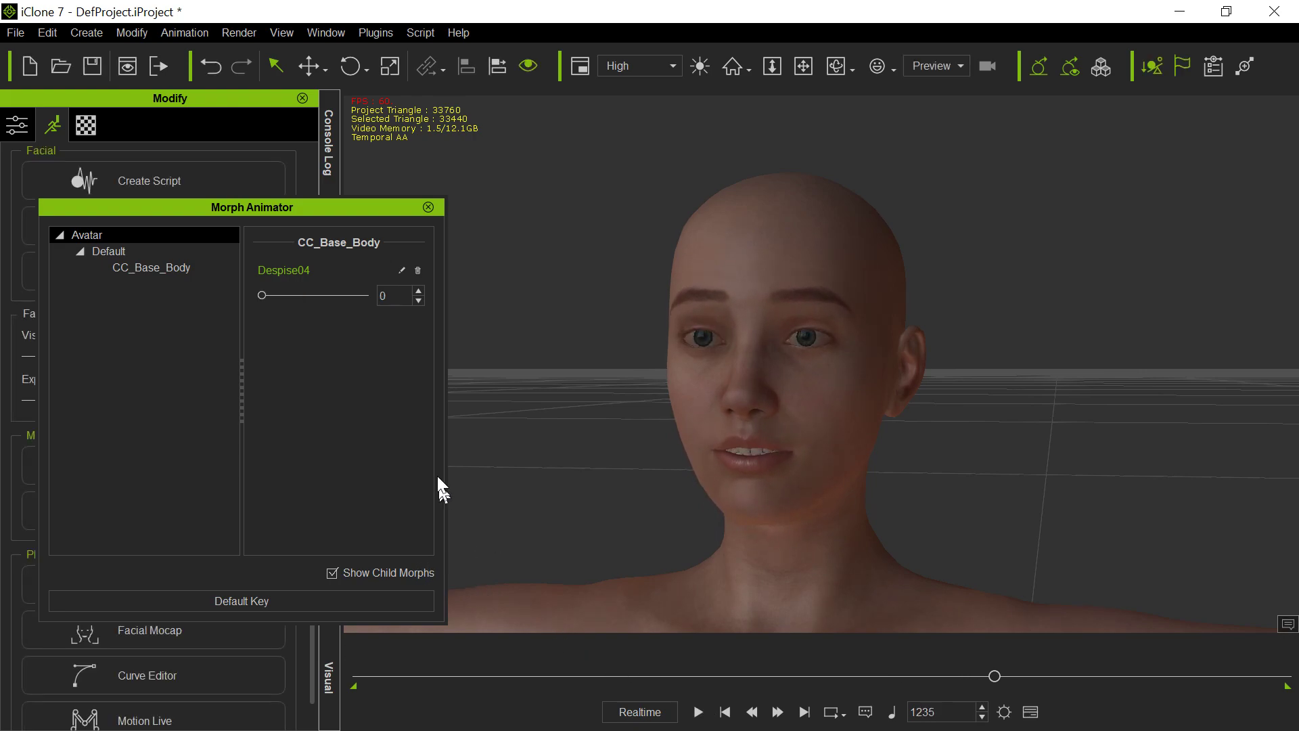